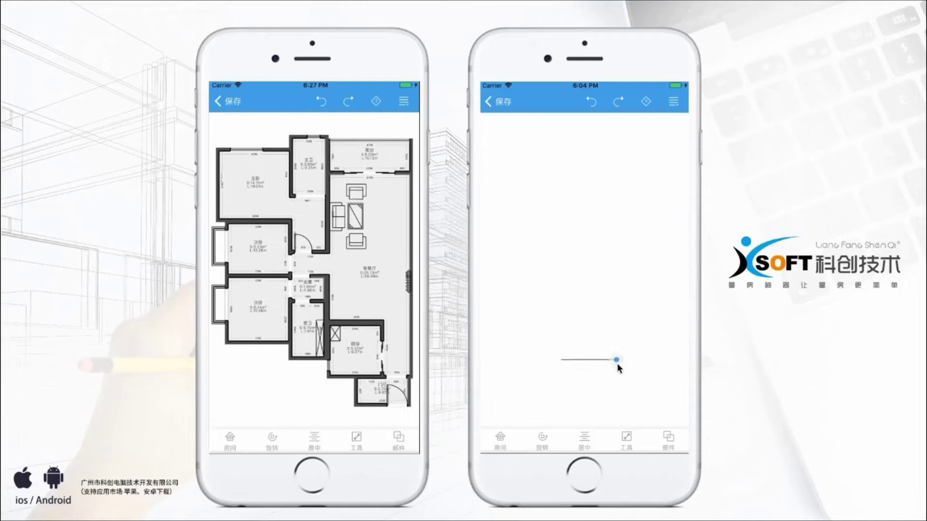
Draw the first four living-room walls at 1198, 2555, 2516 and 2108
{"action": "left_click", "coordinate": [616, 363]}
{"action": "left_click", "coordinate": [551, 436]}
{"action": "type", "text": "1198"}
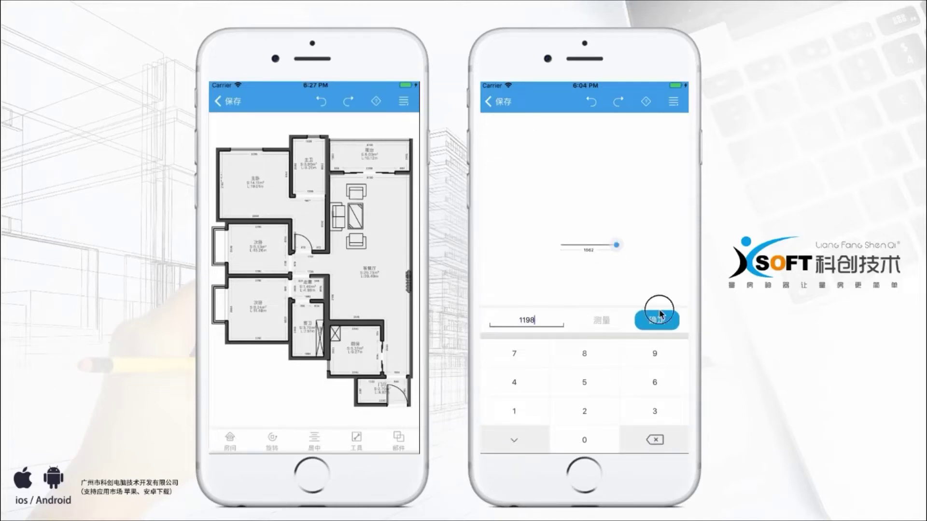
{"action": "left_click", "coordinate": [661, 314]}
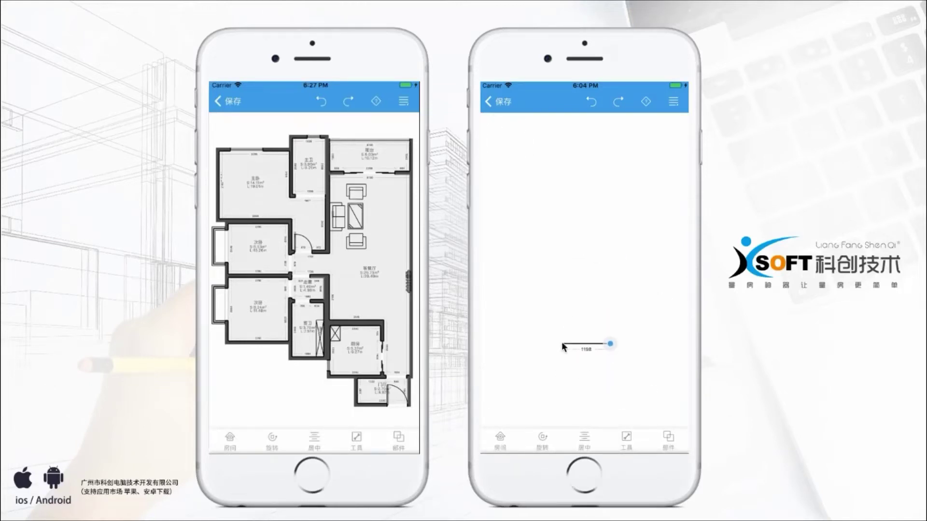
{"action": "left_click_drag", "start_coordinate": [603, 359], "coordinate": [603, 271]}
{"action": "key", "text": "BackSpace"}
{"action": "key", "text": "BackSpace"}
{"action": "key", "text": "BackSpace"}
{"action": "type", "text": "2555"}
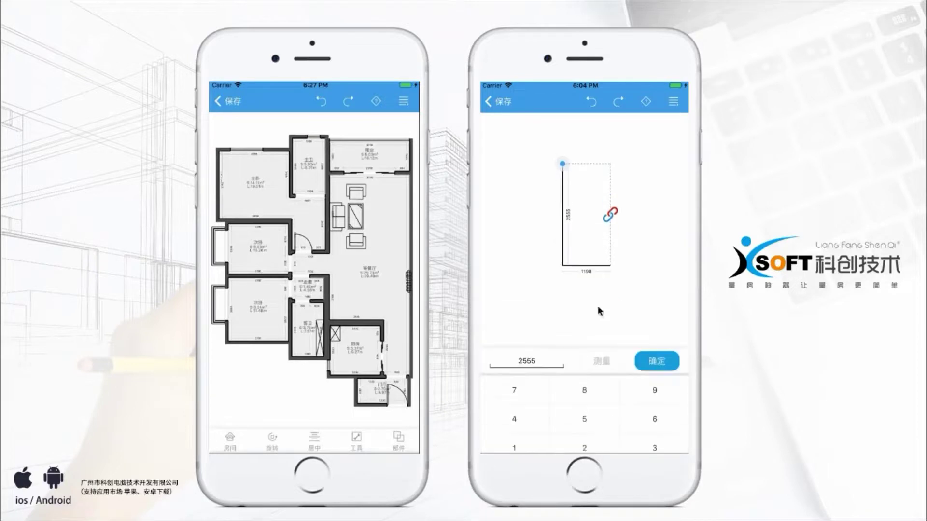
{"action": "key", "text": "Return"}
{"action": "left_click_drag", "start_coordinate": [611, 262], "coordinate": [531, 263]}
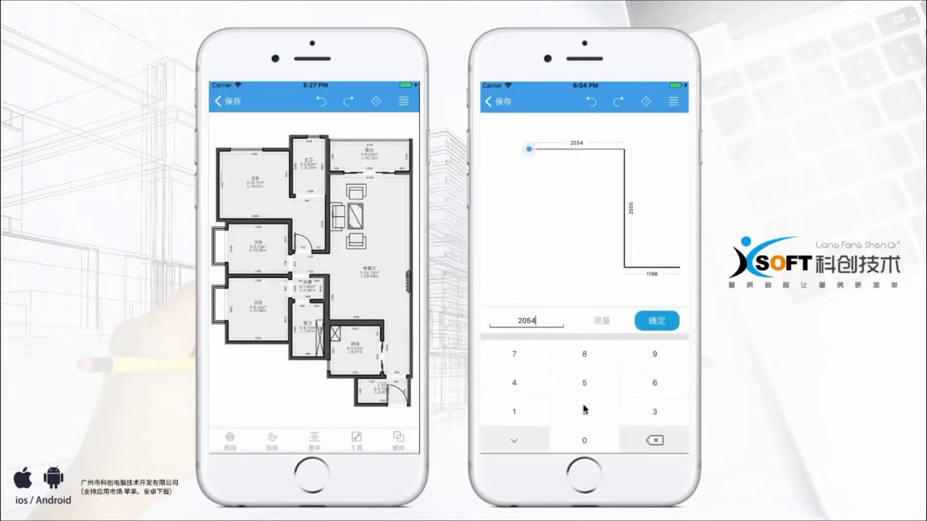
{"action": "type", "text": "2516"}
{"action": "key", "text": "Return"}
{"action": "left_click_drag", "start_coordinate": [528, 310], "coordinate": [528, 217]}
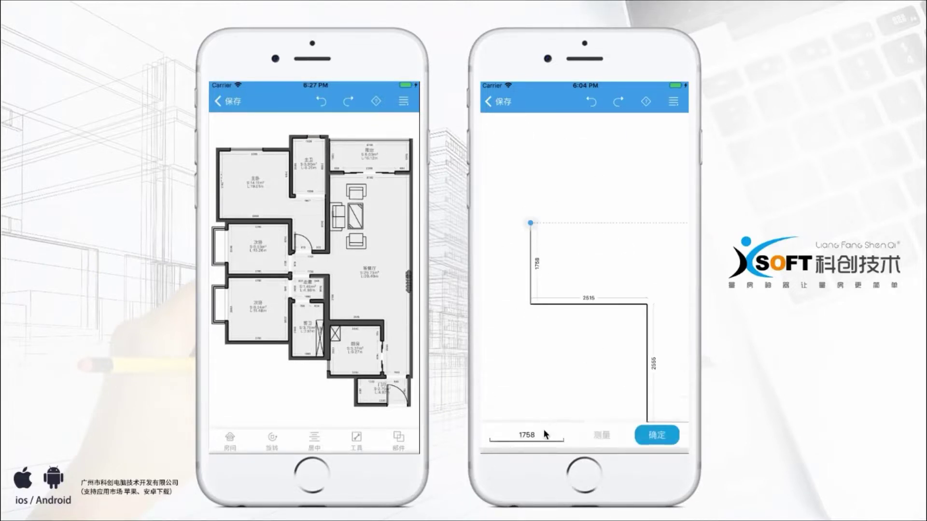
{"action": "type", "text": "8"}
{"action": "key", "text": "Return"}
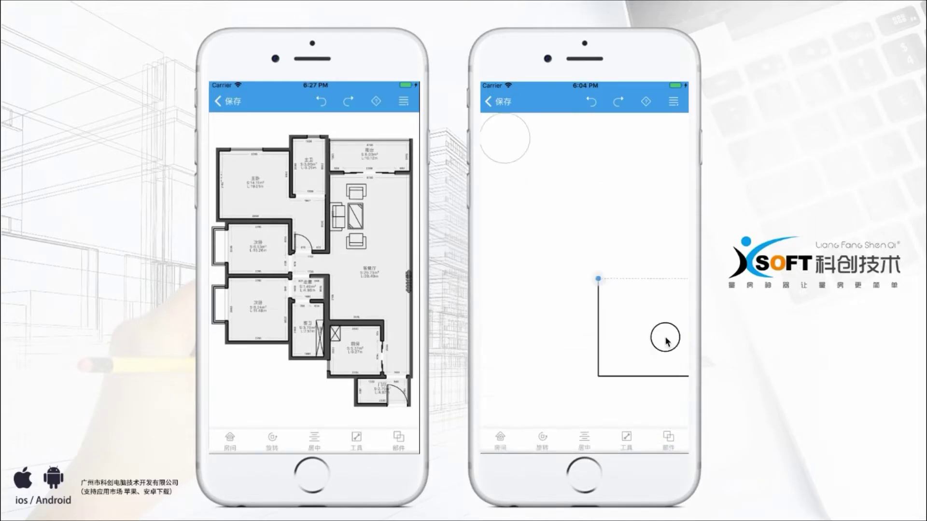
Add walls of 1738, 973 and 1751 plus the tall wall, closing the outline into a room
{"action": "left_click_drag", "start_coordinate": [601, 278], "coordinate": [536, 275]}
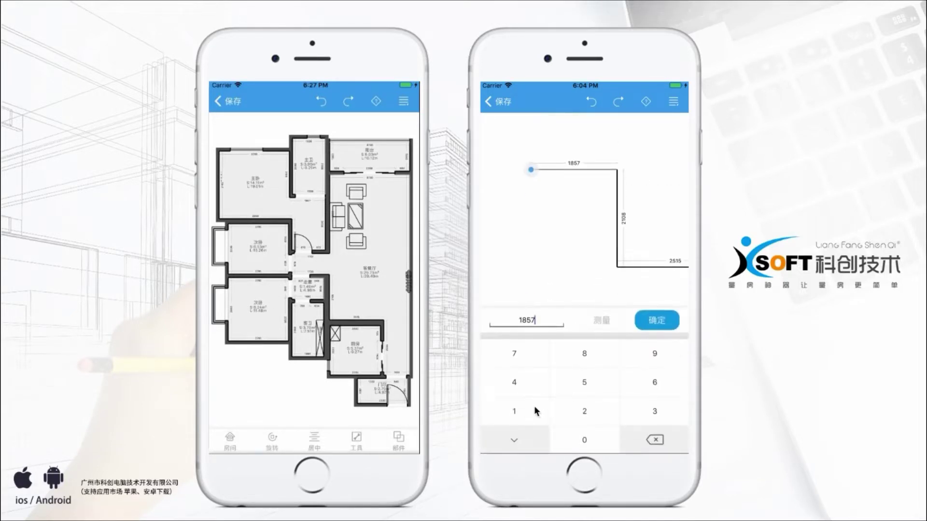
{"action": "type", "text": "1738"}
{"action": "left_click", "coordinate": [655, 318]}
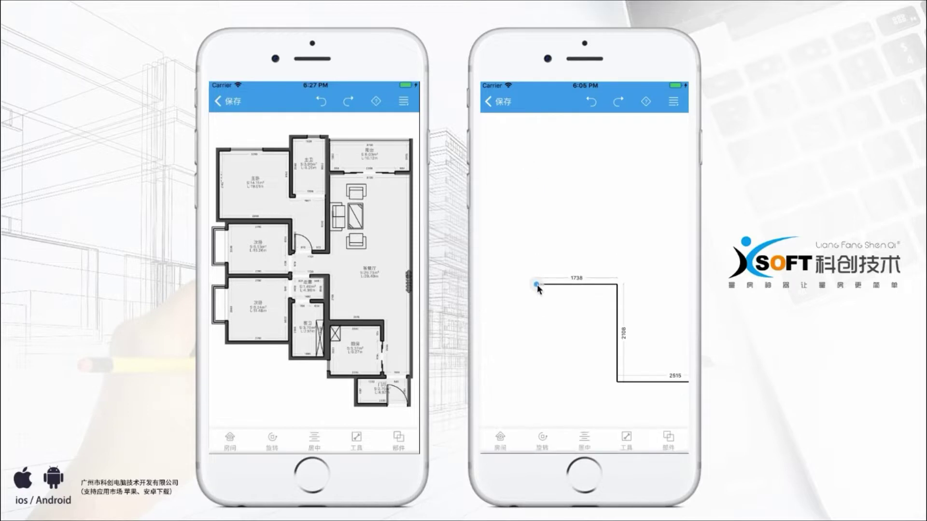
{"action": "left_click_drag", "start_coordinate": [536, 284], "coordinate": [535, 193]}
{"action": "type", "text": "973"}
{"action": "left_click", "coordinate": [656, 320]}
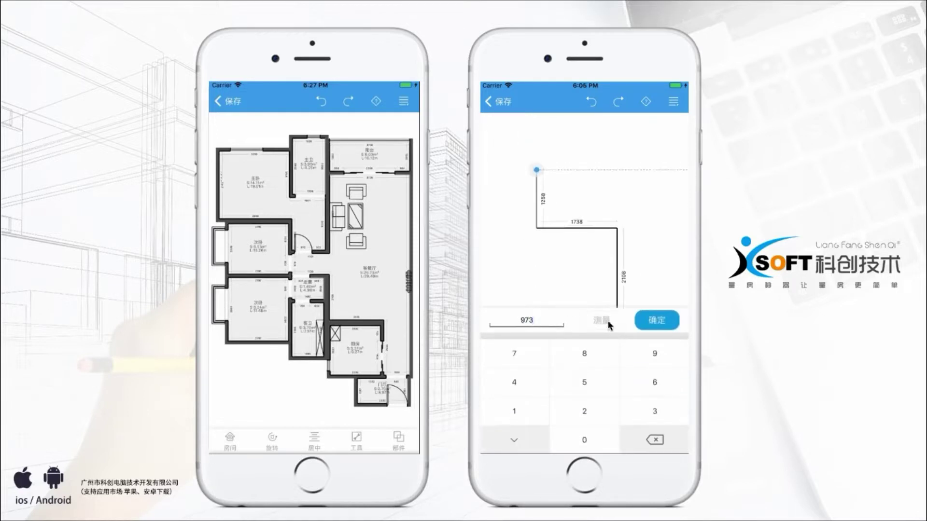
{"action": "left_click_drag", "start_coordinate": [568, 285], "coordinate": [647, 299]}
{"action": "type", "text": "1"}
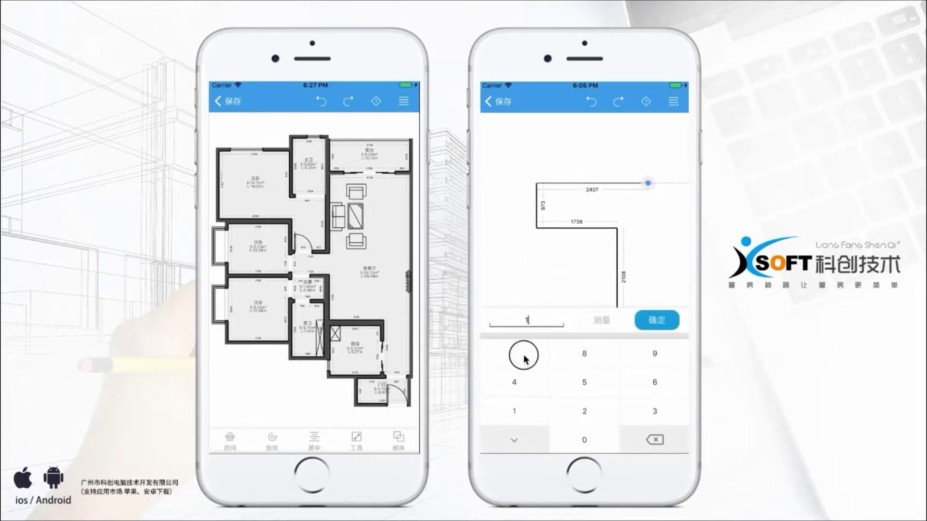
{"action": "type", "text": "751"}
{"action": "left_click", "coordinate": [654, 257]}
{"action": "left_click_drag", "start_coordinate": [583, 307], "coordinate": [583, 171]}
{"action": "left_click", "coordinate": [545, 437]}
{"action": "type", "text": "3"}
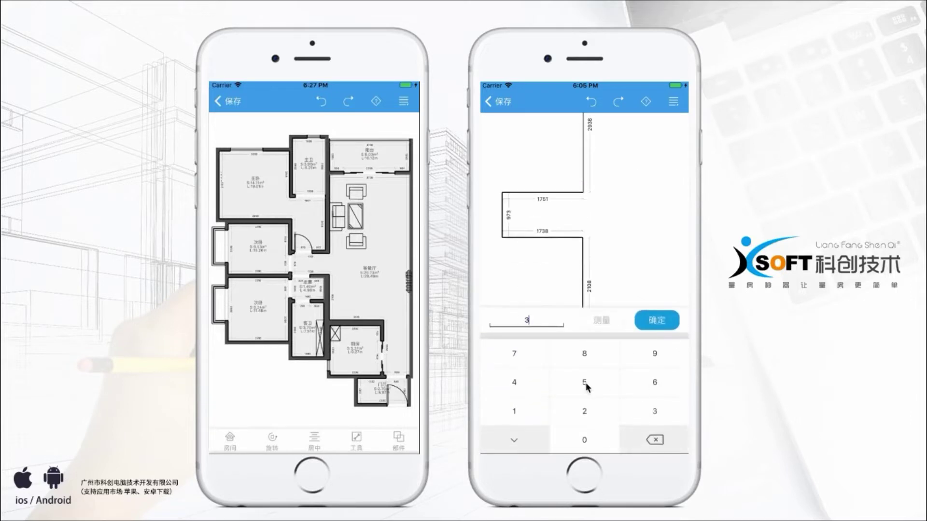
{"action": "type", "text": "658"}
{"action": "left_click", "coordinate": [660, 321]}
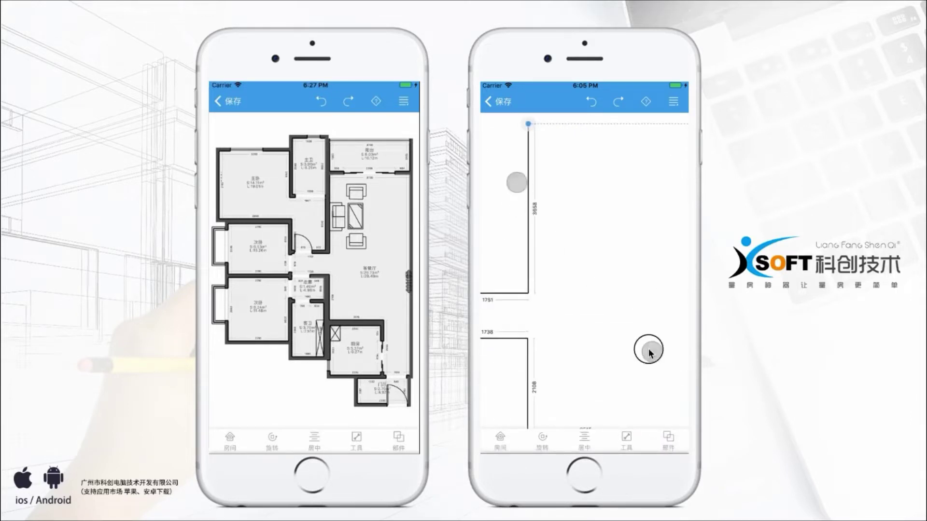
{"action": "mouse_move", "coordinate": [649, 349]}
{"action": "left_mouse_down", "text": "alt"}
{"action": "mouse_move", "coordinate": [645, 307]}
{"action": "mouse_move", "coordinate": [610, 248]}
{"action": "left_mouse_up", "text": "alt"}
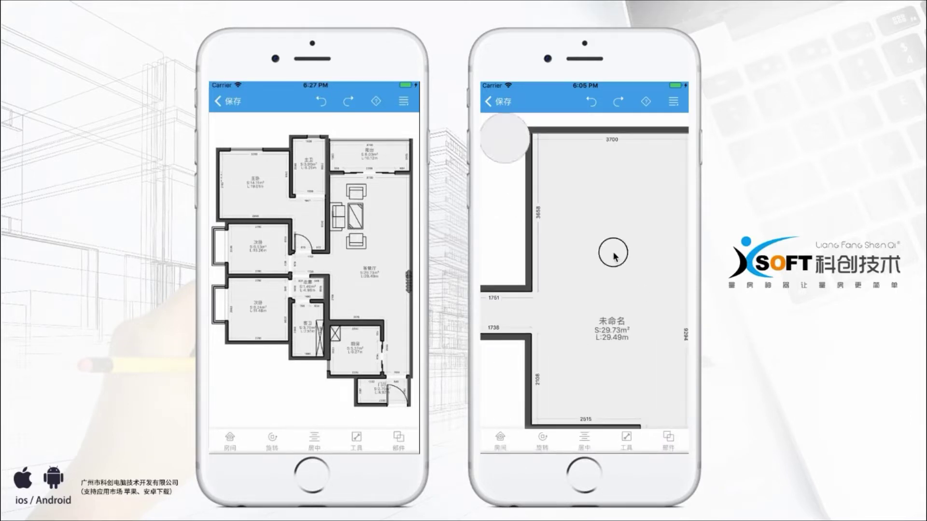
Place a 2358-wide door on the room's top wall, 650 from the corner
{"action": "left_click", "coordinate": [668, 440]}
{"action": "left_click_drag", "start_coordinate": [571, 370], "coordinate": [584, 193]}
{"action": "left_click", "coordinate": [529, 356]}
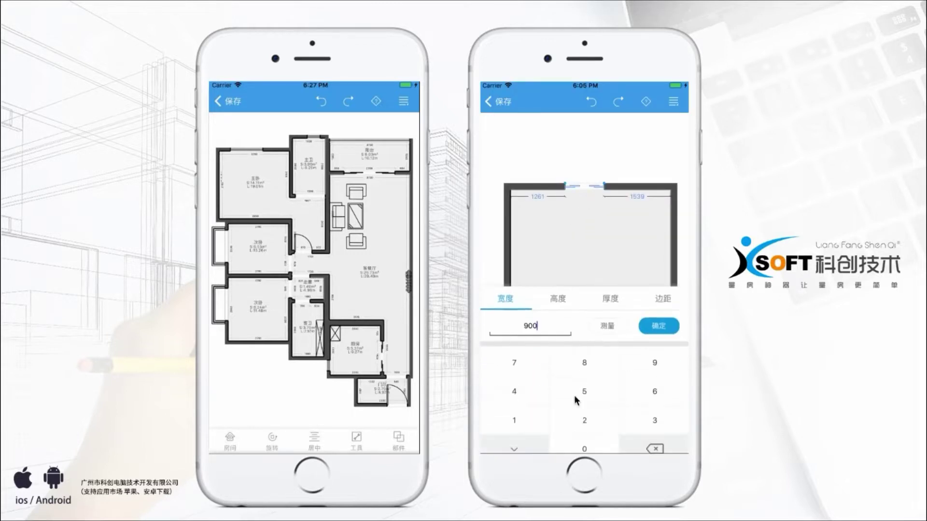
{"action": "type", "text": "2358"}
{"action": "left_click", "coordinate": [656, 294]}
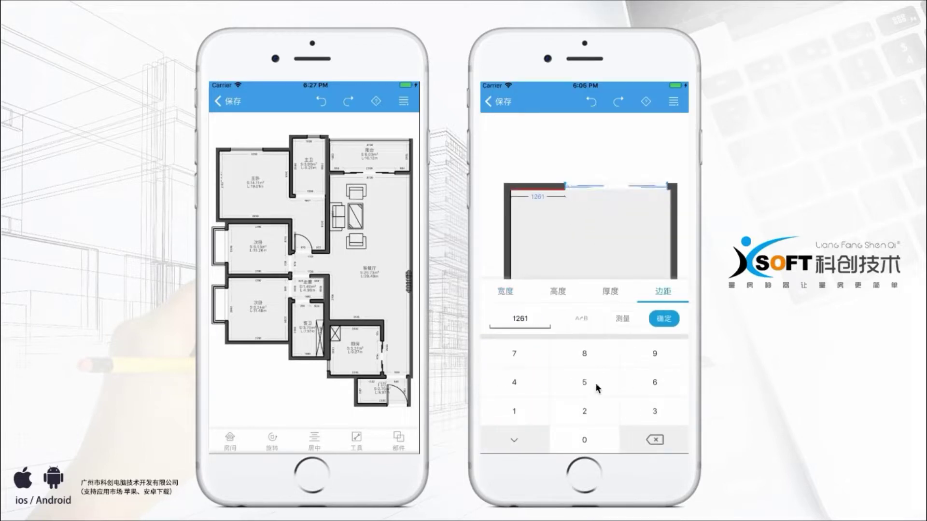
{"action": "type", "text": "650"}
{"action": "left_click", "coordinate": [670, 323]}
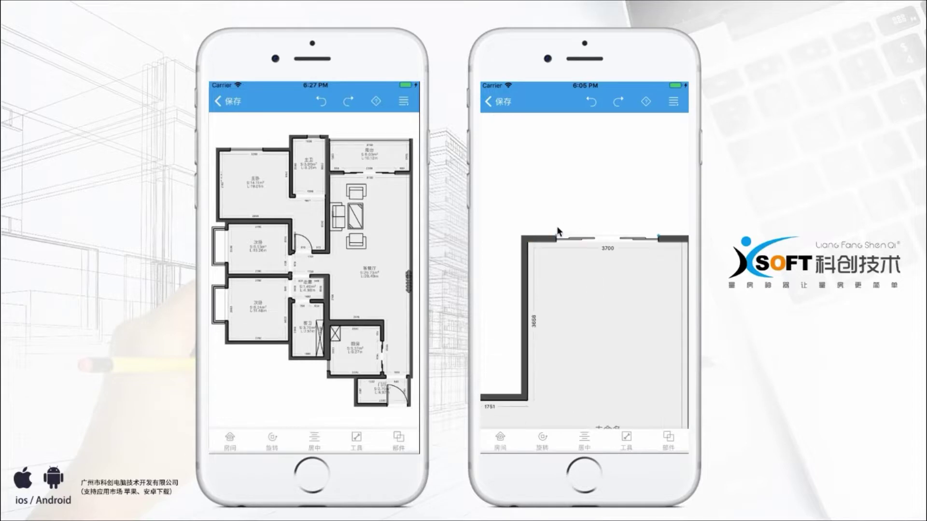
{"action": "left_click_drag", "start_coordinate": [527, 236], "coordinate": [526, 183]}
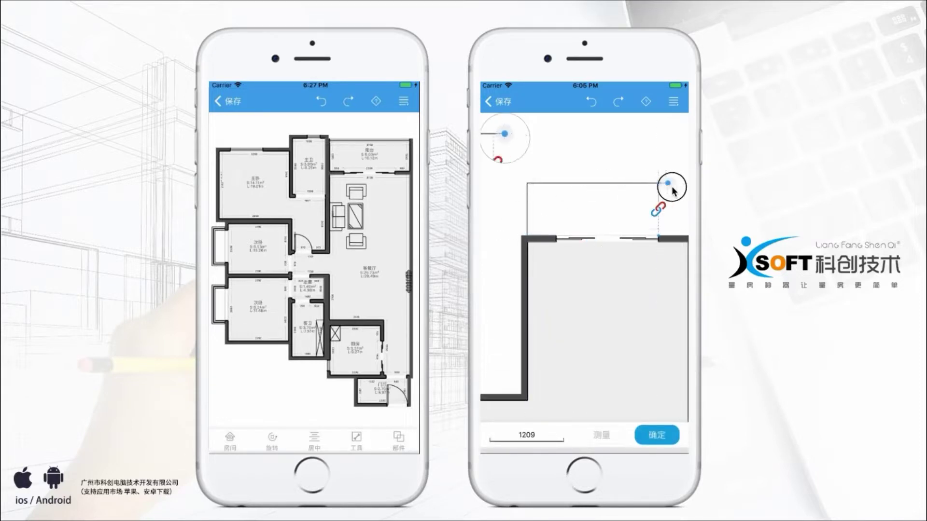
Draw the small room above the living room with a 1360 left wall and 3700 top wall
{"action": "left_click", "coordinate": [658, 209]}
{"action": "left_click", "coordinate": [526, 409]}
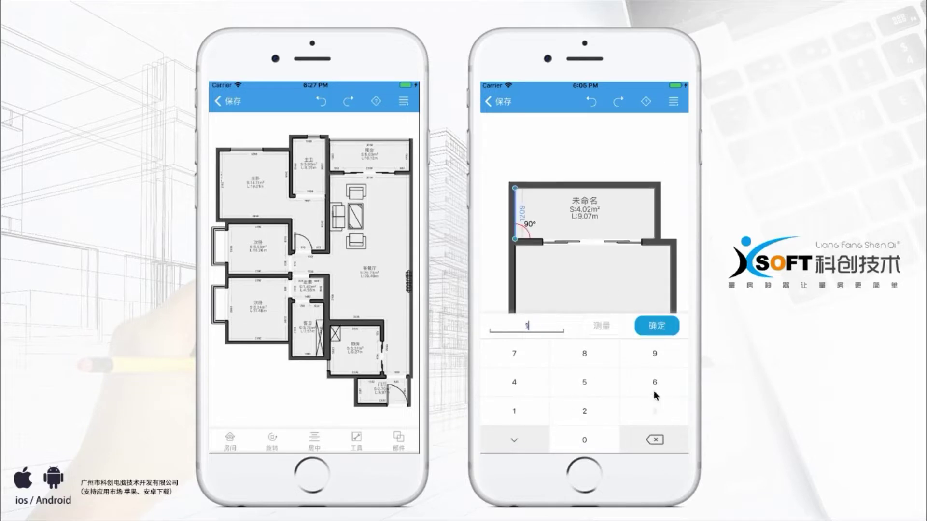
{"action": "type", "text": "360"}
{"action": "left_click", "coordinate": [664, 329]}
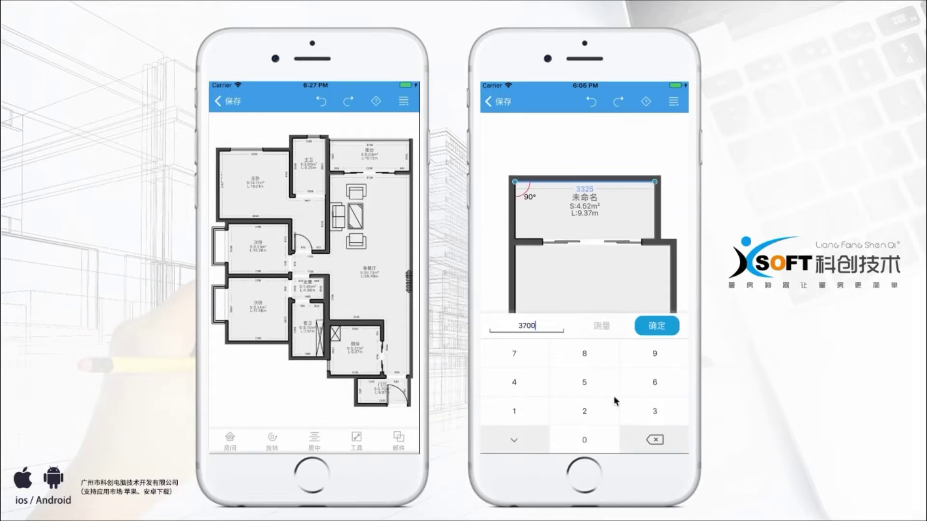
{"action": "left_click", "coordinate": [657, 324]}
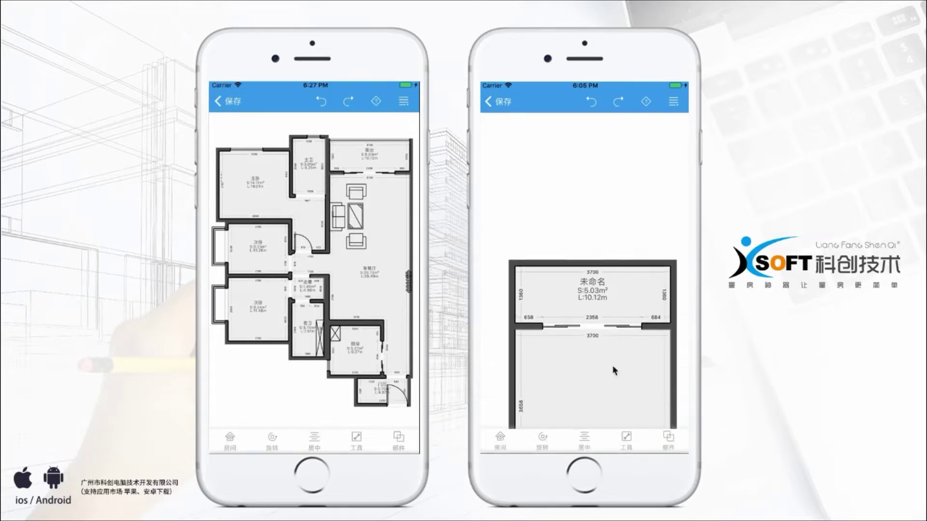
Add a 3700-wide standard window with zero offset across its top wall
{"action": "left_click", "coordinate": [614, 369]}
{"action": "left_click", "coordinate": [530, 318]}
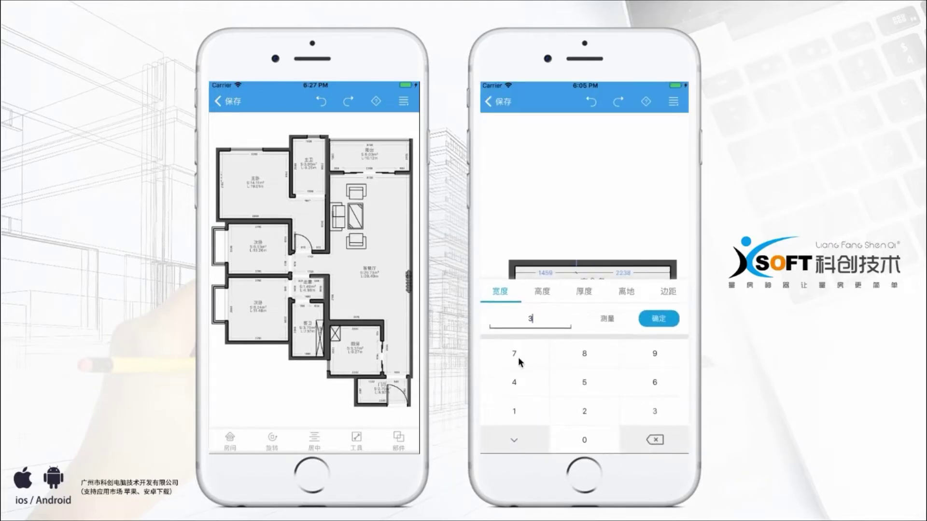
{"action": "type", "text": "3700"}
{"action": "key", "text": "Return"}
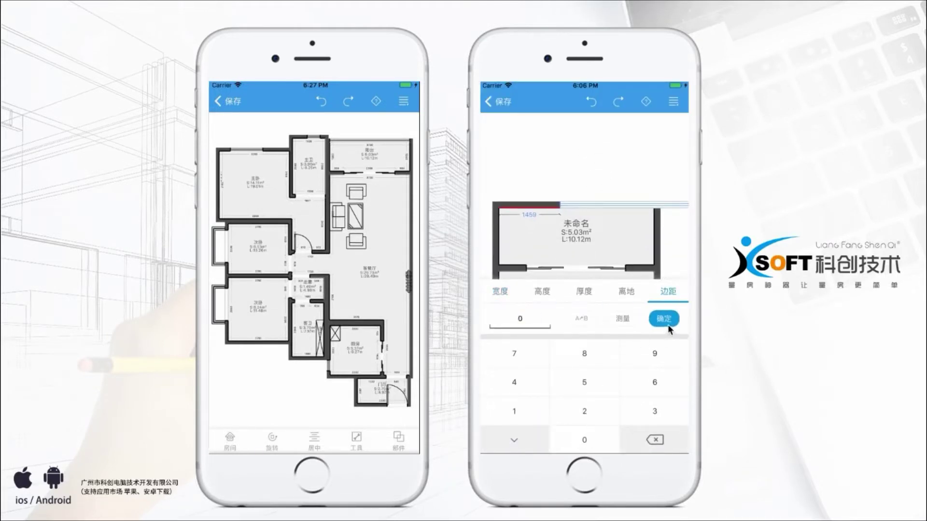
{"action": "left_click", "coordinate": [668, 327]}
{"action": "mouse_move", "coordinate": [589, 358]}
{"action": "left_mouse_down", "text": "alt"}
{"action": "mouse_move", "coordinate": [572, 389]}
{"action": "mouse_move", "coordinate": [638, 336]}
{"action": "mouse_move", "coordinate": [647, 347]}
{"action": "left_mouse_up", "text": "alt"}
Place a single door 810 wide and 120 from the corner on the short left wall
{"action": "left_click", "coordinate": [625, 437]}
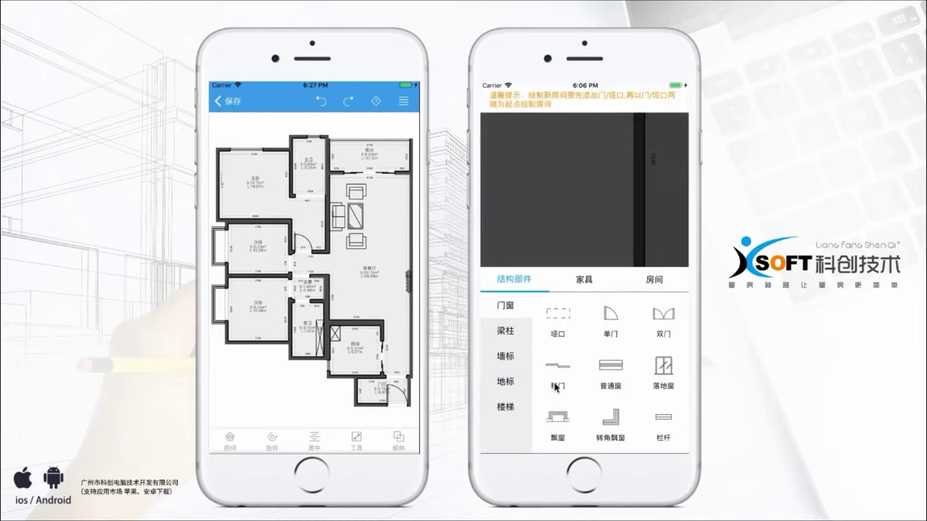
{"action": "left_click", "coordinate": [556, 386]}
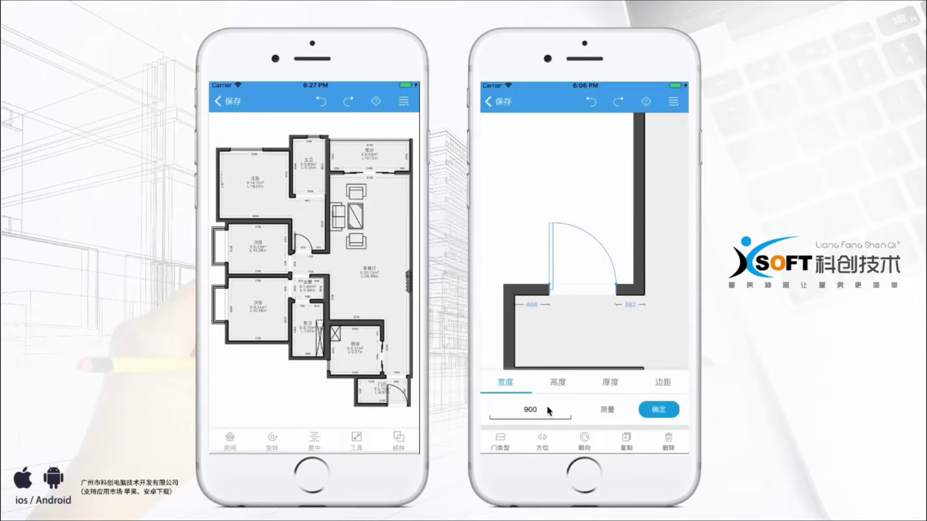
{"action": "left_click", "coordinate": [552, 408]}
{"action": "left_click", "coordinate": [584, 353]}
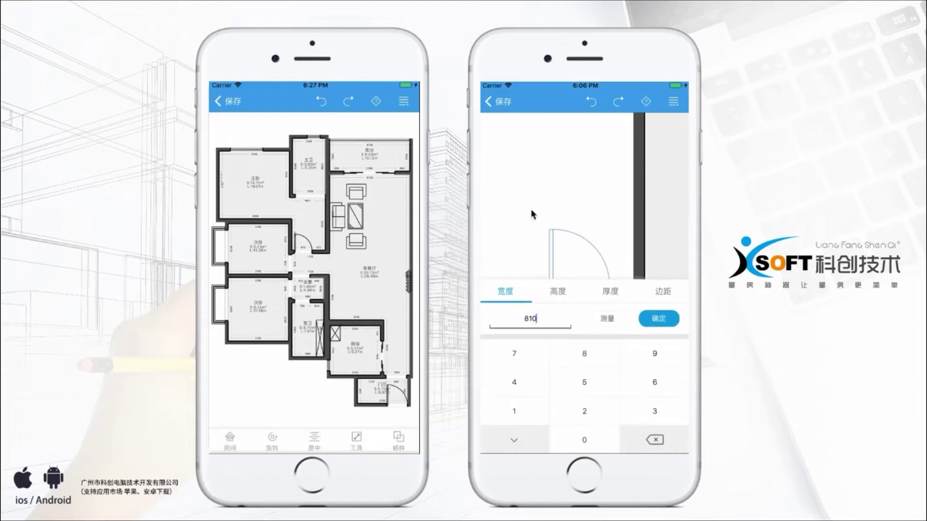
{"action": "left_click", "coordinate": [658, 318]}
{"action": "left_click", "coordinate": [663, 291]}
{"action": "left_click", "coordinate": [514, 410]}
{"action": "left_click", "coordinate": [584, 411]}
{"action": "left_click", "coordinate": [584, 440]}
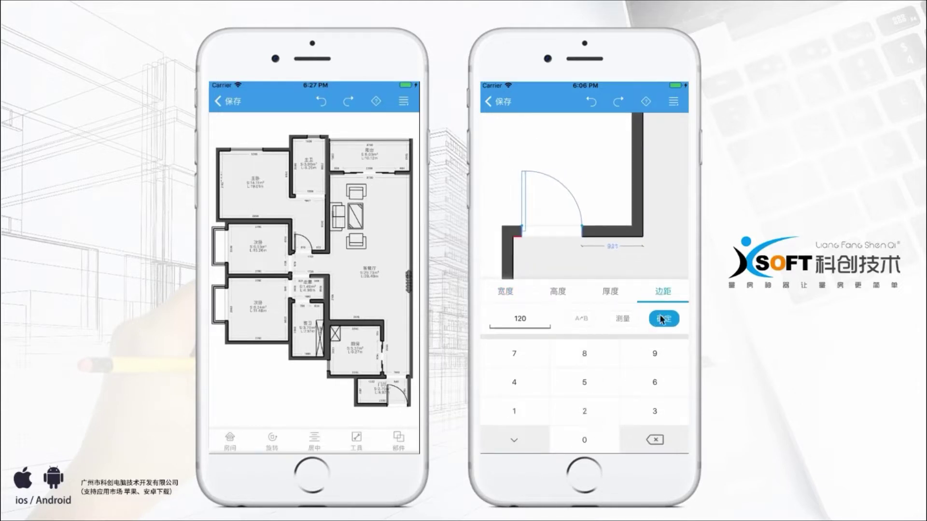
{"action": "left_click", "coordinate": [662, 318]}
Draw a wall beside the door and sketch a new room outline from the door corner, closing it
{"action": "left_click", "coordinate": [574, 261]}
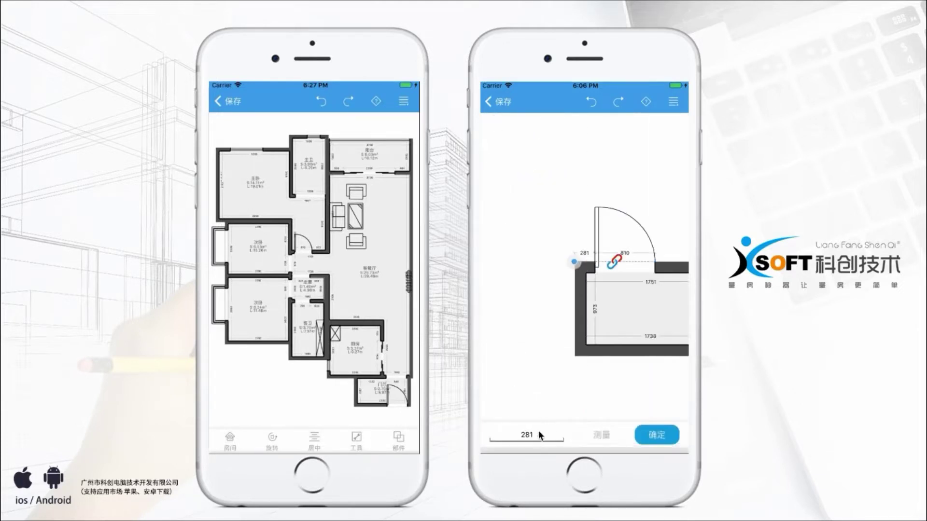
{"action": "left_click", "coordinate": [540, 435]}
{"action": "left_click", "coordinate": [590, 413]}
{"action": "left_click", "coordinate": [648, 323]}
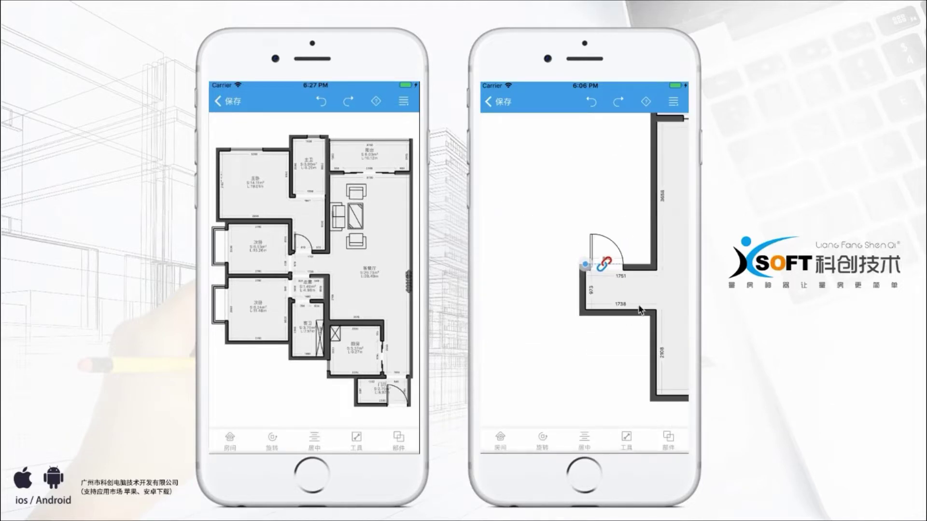
{"action": "left_click_drag", "start_coordinate": [586, 264], "coordinate": [497, 198]}
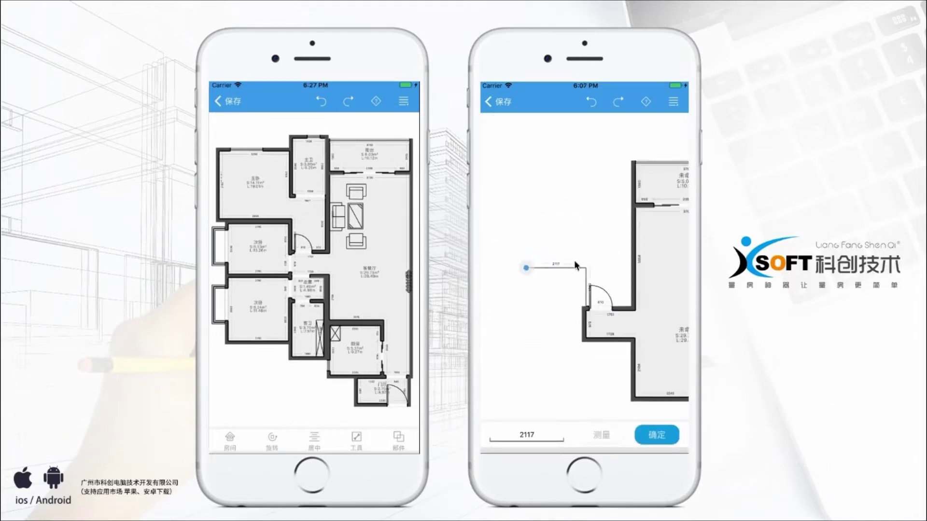
{"action": "left_click_drag", "start_coordinate": [526, 267], "coordinate": [624, 218]}
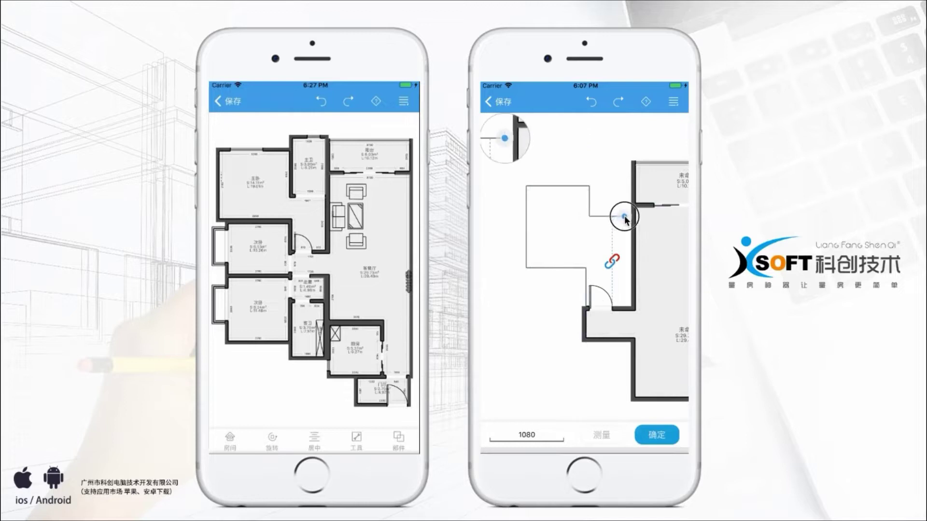
{"action": "left_click", "coordinate": [595, 351]}
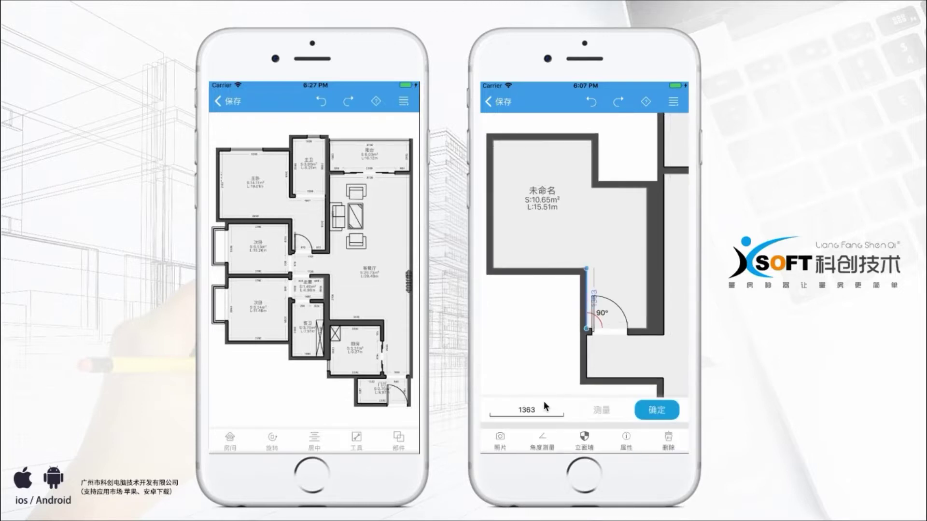
Set the new room's walls to measured lengths such as 2820, 3478, 2438 and 2156
{"action": "left_click", "coordinate": [544, 404]}
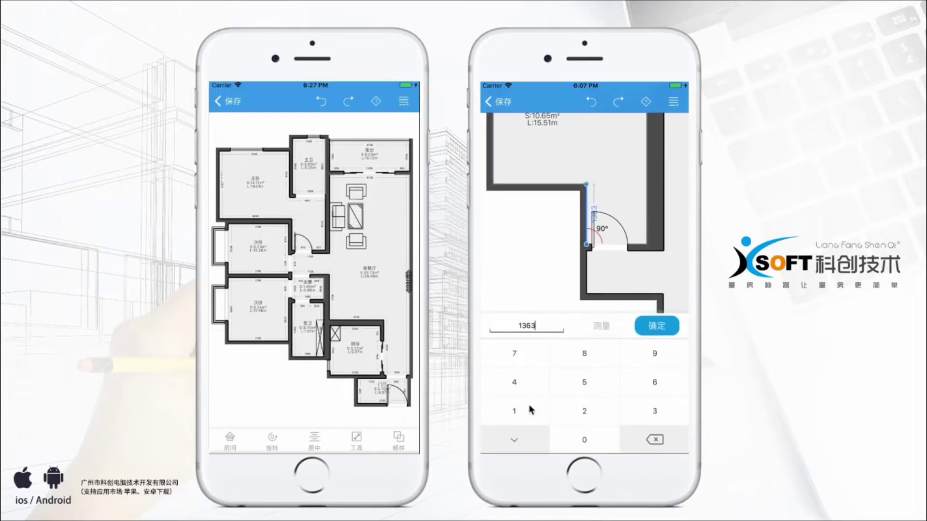
{"action": "left_click", "coordinate": [656, 330]}
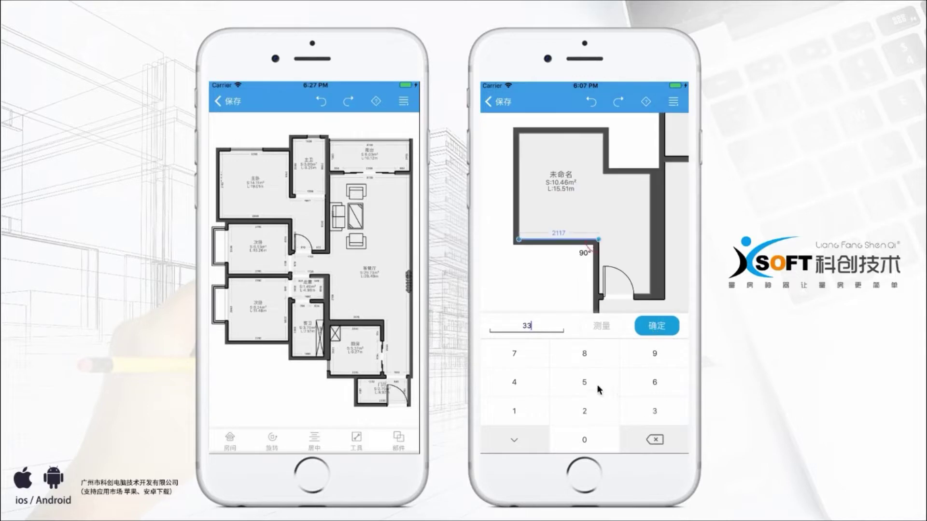
{"action": "left_click", "coordinate": [584, 440]}
{"action": "left_click", "coordinate": [656, 326]}
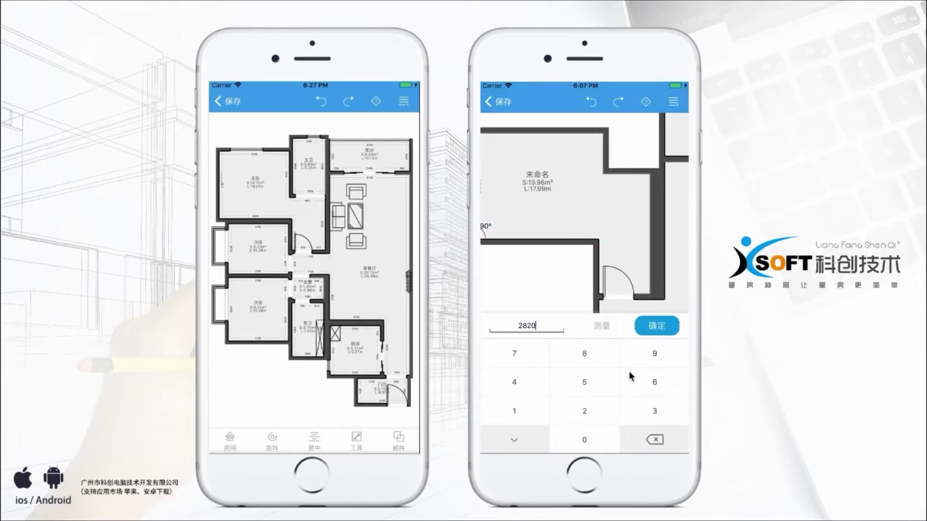
{"action": "left_click", "coordinate": [524, 385]}
{"action": "left_click", "coordinate": [514, 353]}
{"action": "left_click", "coordinate": [657, 326]}
{"action": "left_click", "coordinate": [647, 408]}
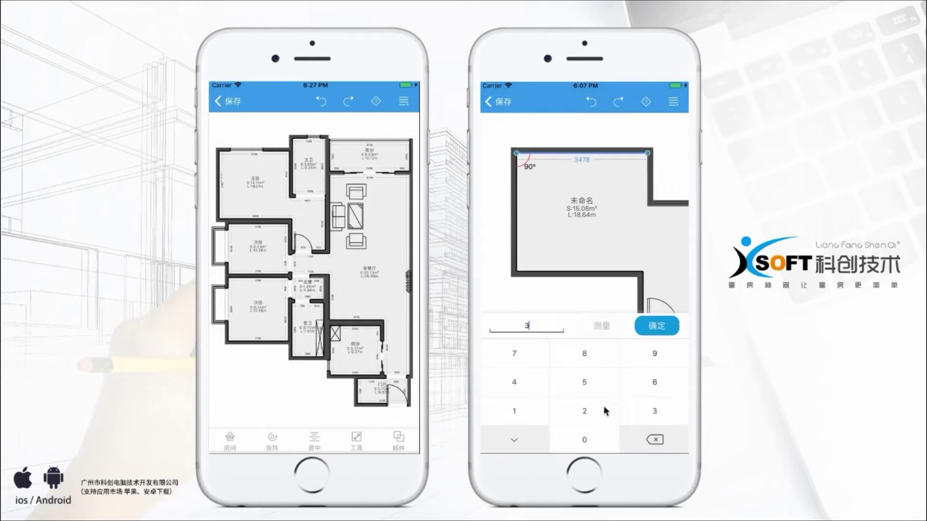
{"action": "left_click", "coordinate": [654, 410]}
{"action": "left_click", "coordinate": [656, 326]}
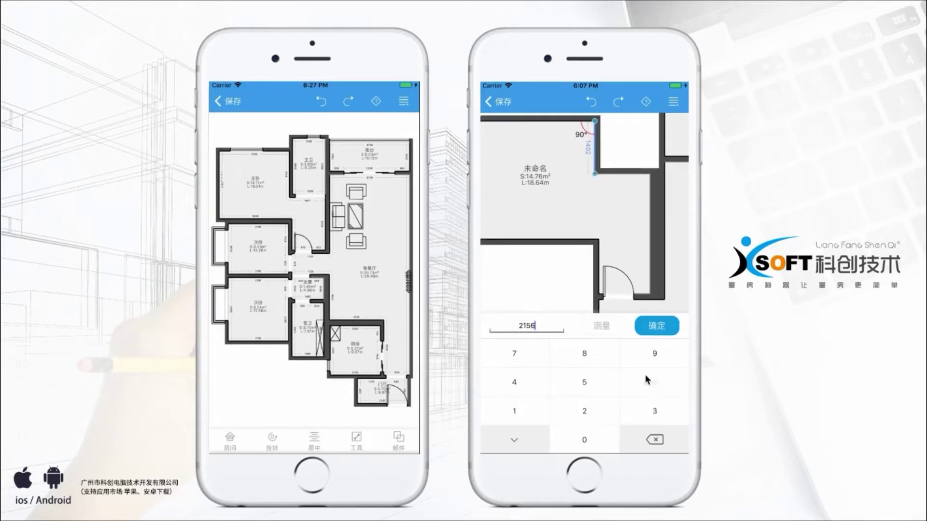
{"action": "left_click", "coordinate": [656, 326]}
{"action": "left_click", "coordinate": [656, 325]}
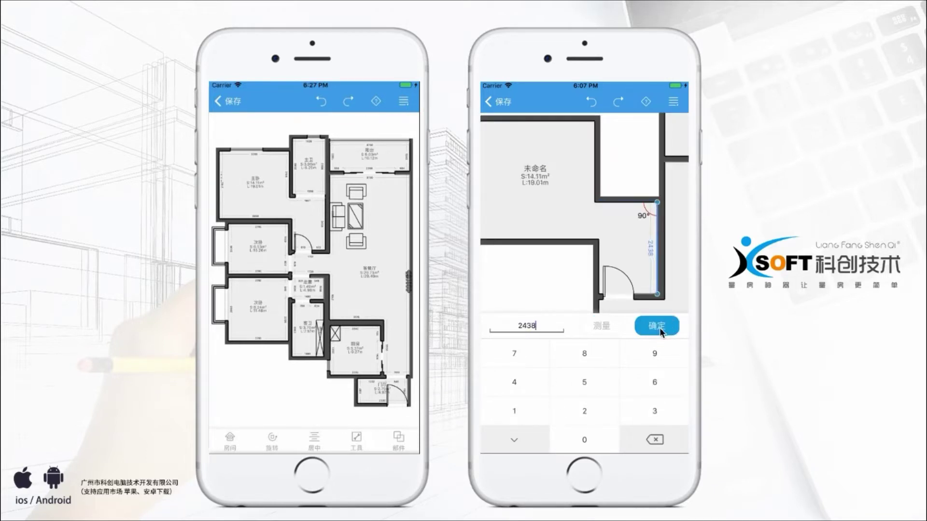
{"action": "left_click", "coordinate": [657, 326]}
Add a 1500-wide standard window to the new room's top wall
{"action": "left_click", "coordinate": [659, 439]}
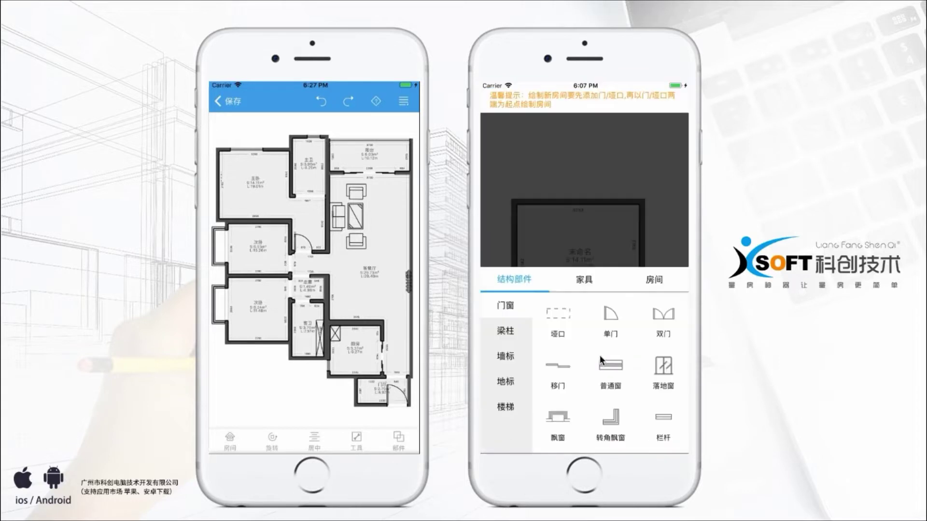
{"action": "left_click", "coordinate": [592, 310]}
{"action": "type", "text": "15"}
{"action": "left_click", "coordinate": [586, 437]}
{"action": "left_click", "coordinate": [586, 438]}
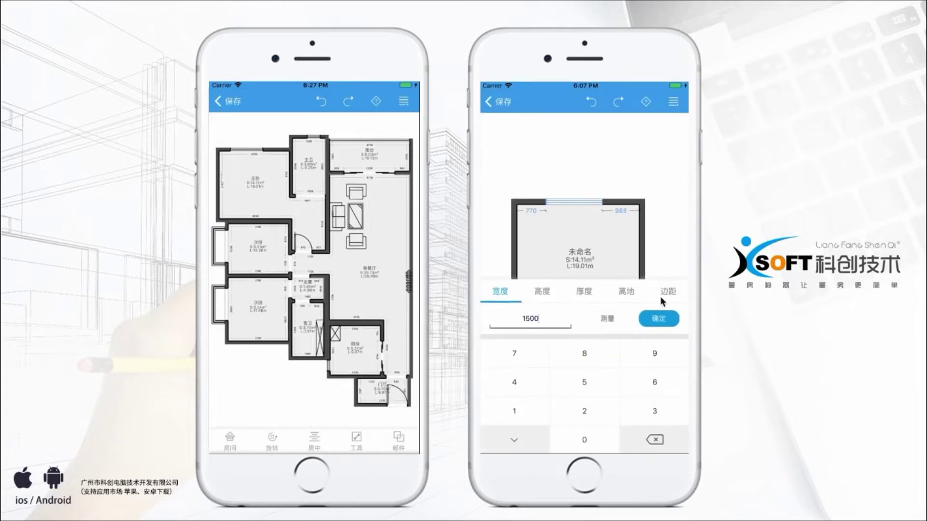
{"action": "left_click", "coordinate": [659, 296]}
{"action": "left_click", "coordinate": [592, 430]}
{"action": "left_click", "coordinate": [663, 319]}
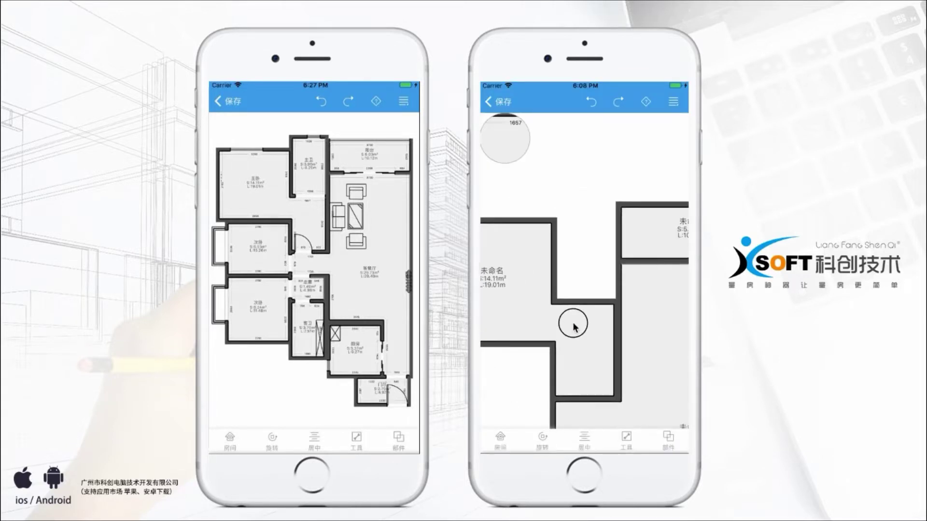
Add an opening in the lower wall by the passage, 421 from the corner
{"action": "left_click", "coordinate": [569, 337]}
{"action": "left_click", "coordinate": [514, 410]}
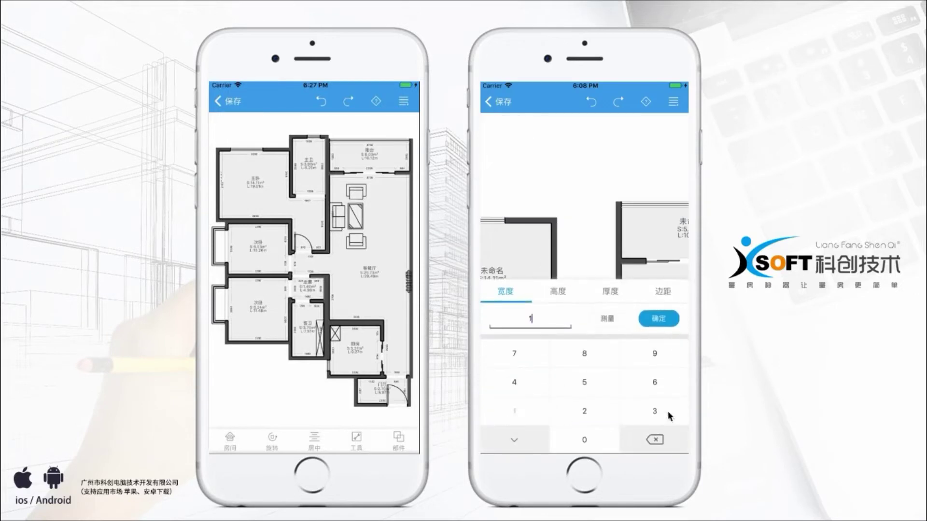
{"action": "left_click", "coordinate": [645, 312]}
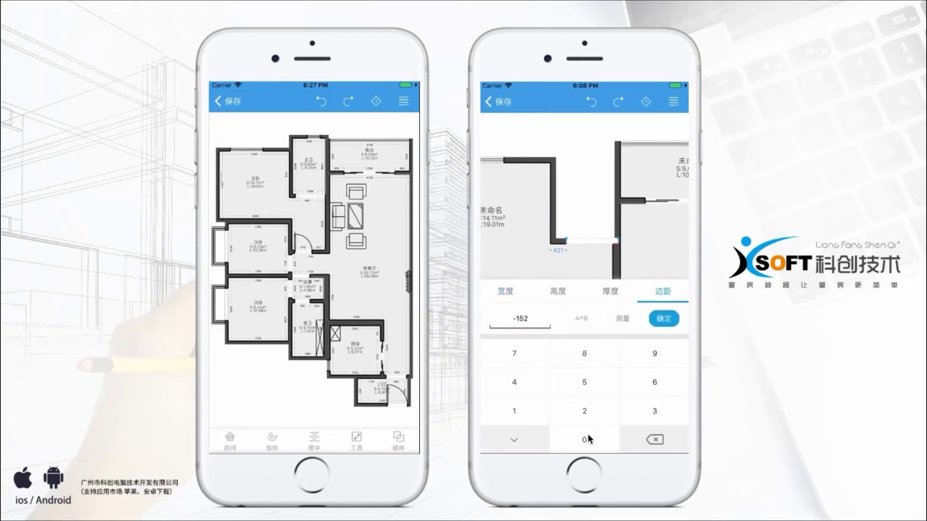
{"action": "left_click", "coordinate": [666, 320]}
Draw a small 3.96 m² room beside the first, with 1526 and 2598 walls
{"action": "left_click", "coordinate": [566, 198]}
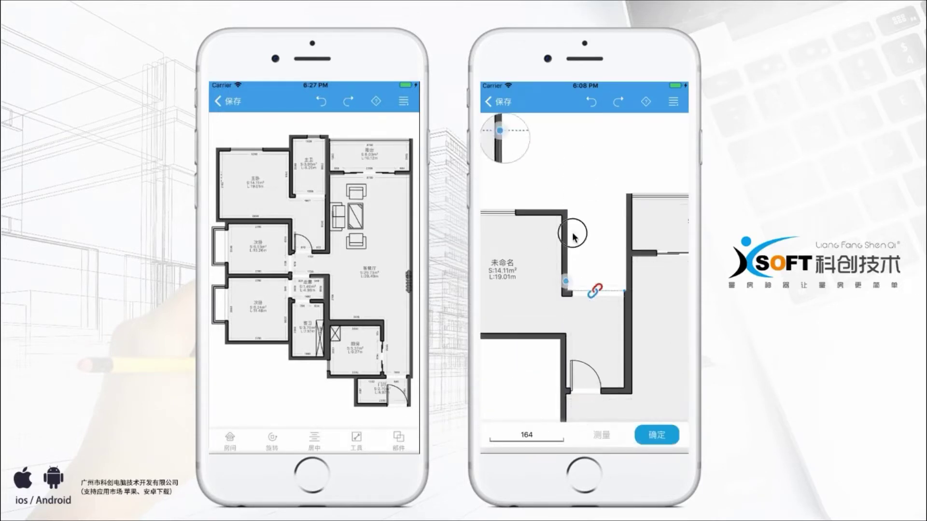
{"action": "left_click", "coordinate": [656, 435]}
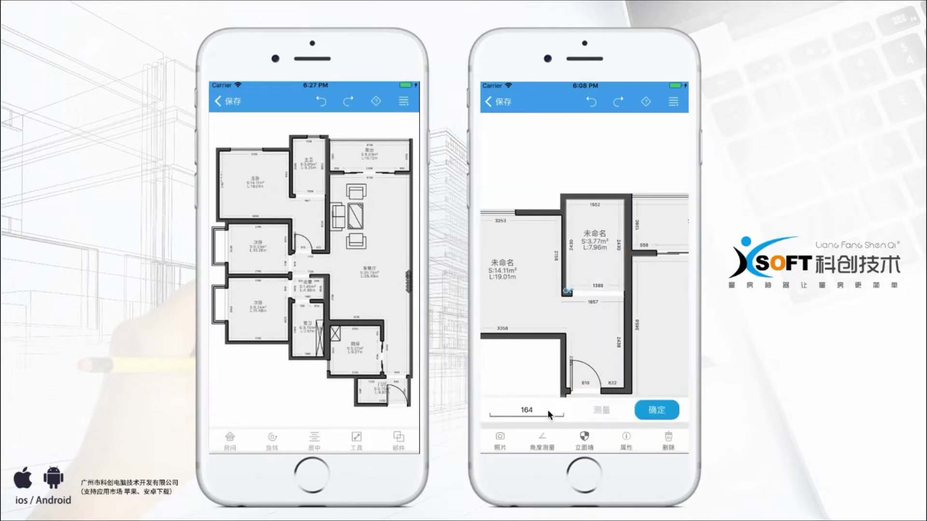
{"action": "left_click", "coordinate": [547, 410]}
{"action": "left_click", "coordinate": [657, 413]}
{"action": "left_click", "coordinate": [593, 356]}
{"action": "left_click", "coordinate": [656, 325]}
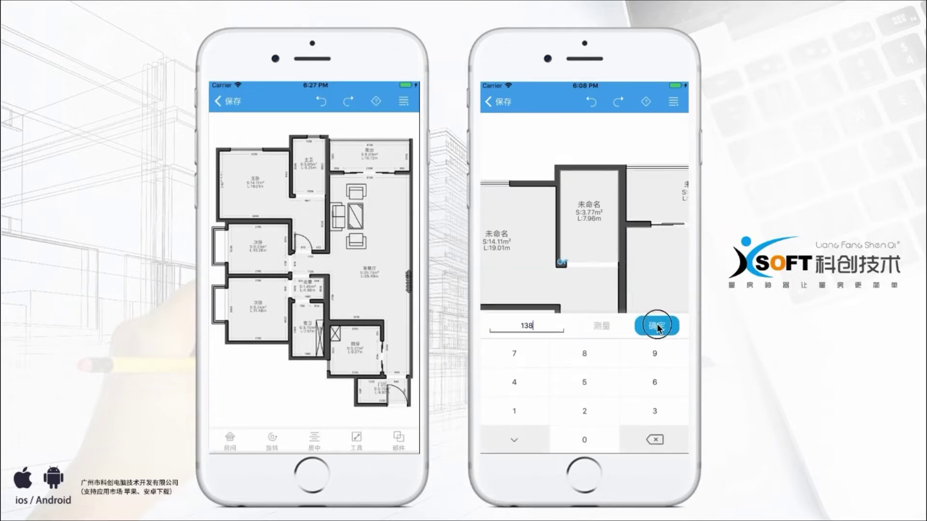
{"action": "left_click", "coordinate": [656, 326]}
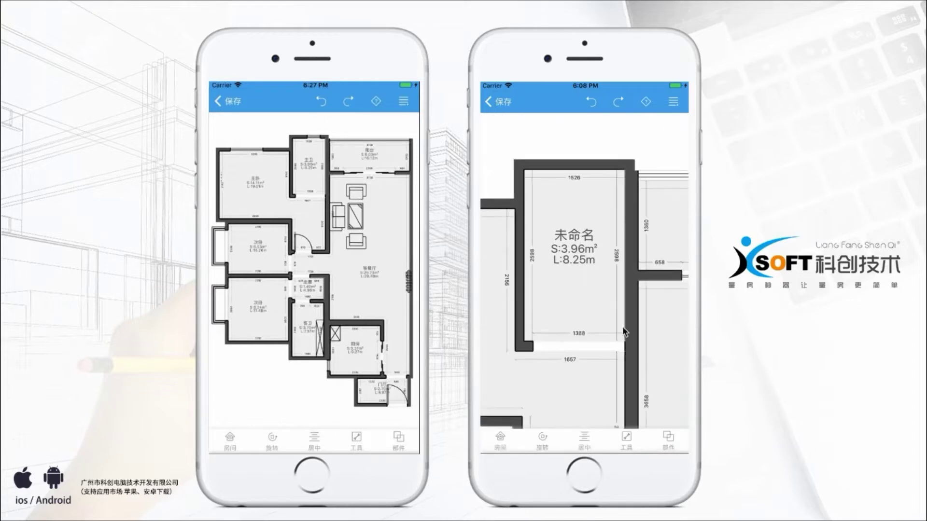
Put a narrower window on the small room's top wall, 240 from the edge
{"action": "left_click", "coordinate": [658, 356]}
{"action": "left_click_drag", "start_coordinate": [577, 337], "coordinate": [563, 200]}
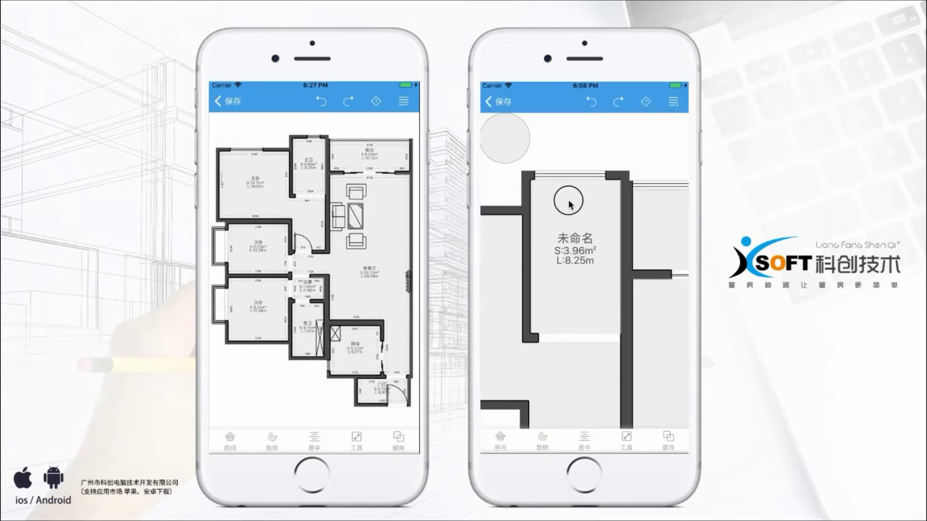
{"action": "left_click", "coordinate": [548, 416]}
{"action": "left_click", "coordinate": [668, 291]}
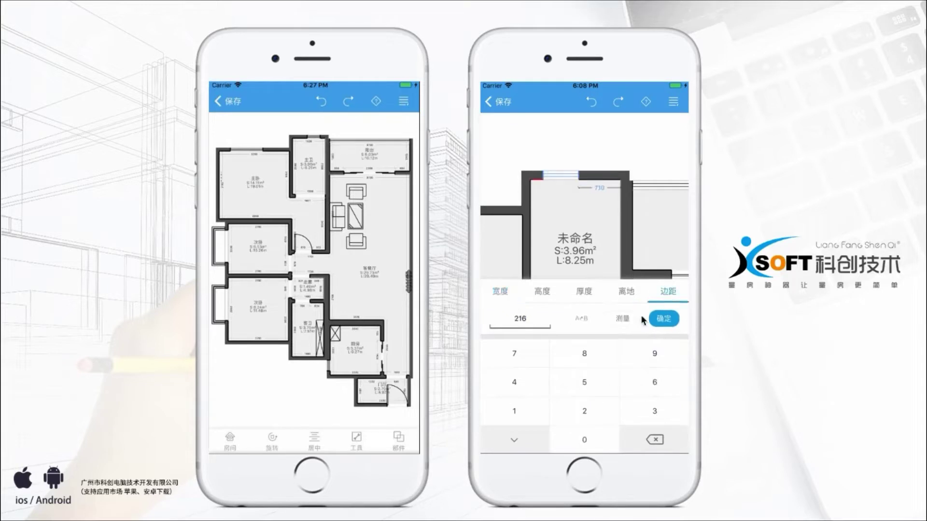
{"action": "left_click", "coordinate": [599, 409]}
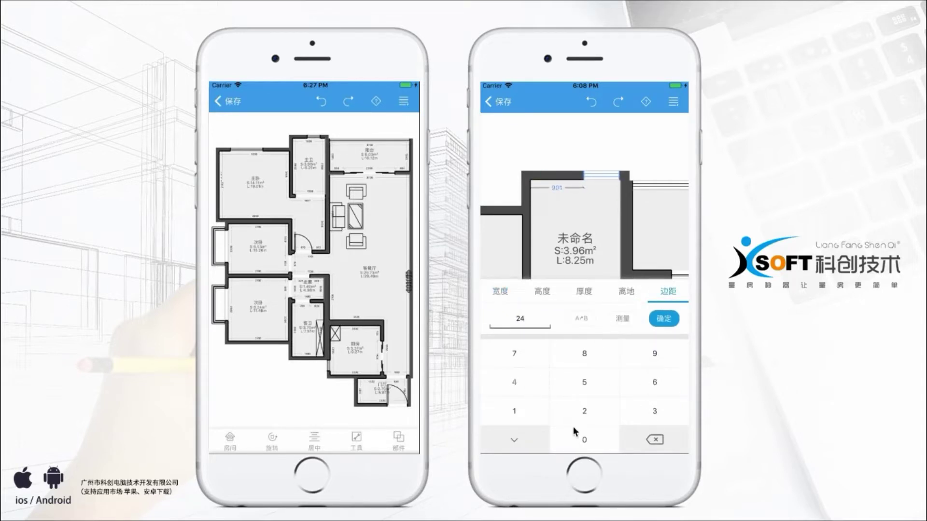
{"action": "left_click", "coordinate": [663, 318]}
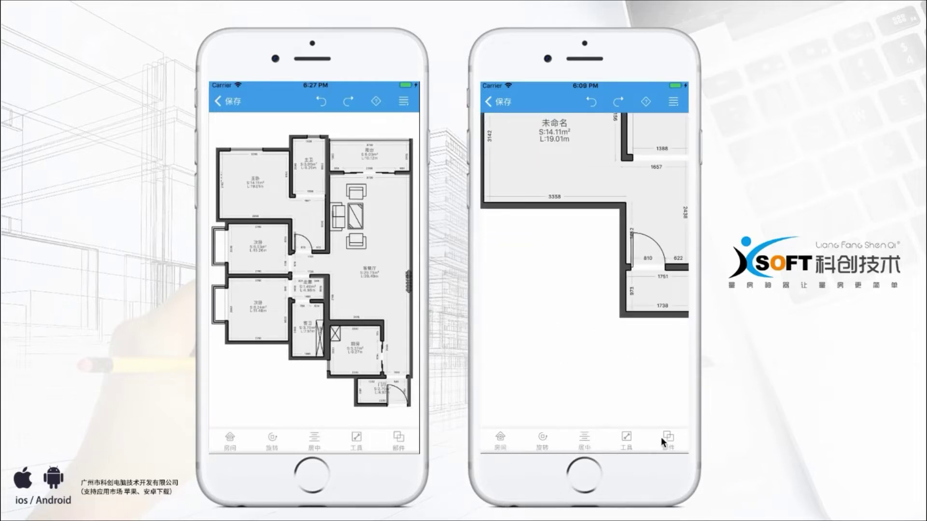
Place an opening on the wall below the door, setting its width and edge distance
{"action": "left_click", "coordinate": [668, 437]}
{"action": "left_click", "coordinate": [579, 317]}
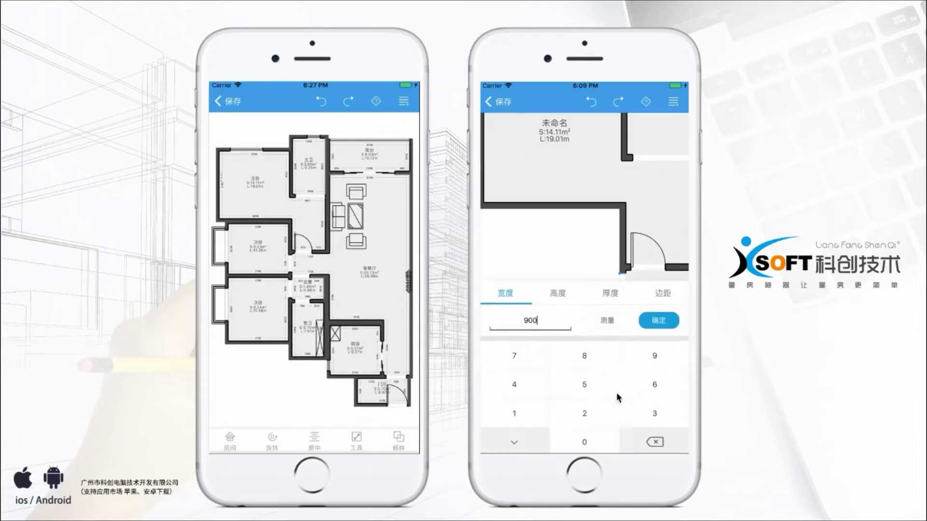
{"action": "left_click", "coordinate": [584, 354]}
{"action": "left_click", "coordinate": [653, 291]}
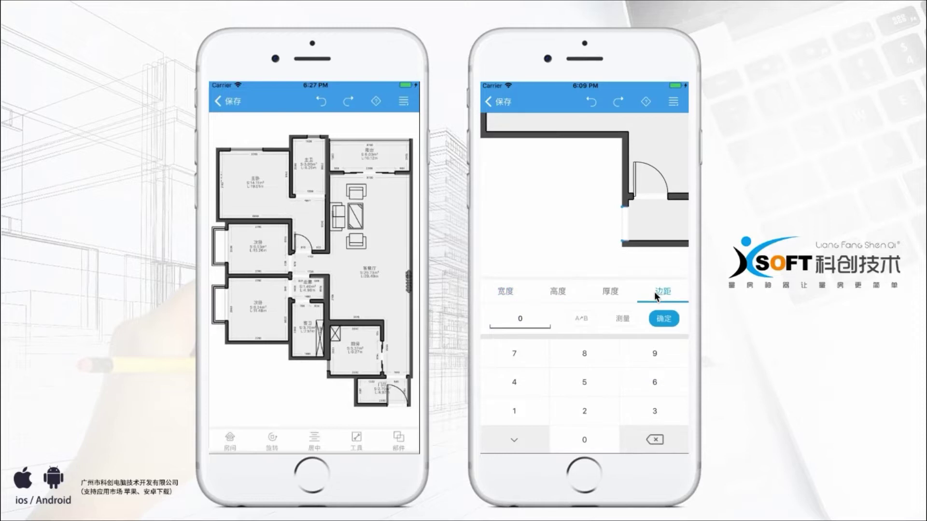
{"action": "type", "text": "58"}
{"action": "left_click", "coordinate": [663, 318]}
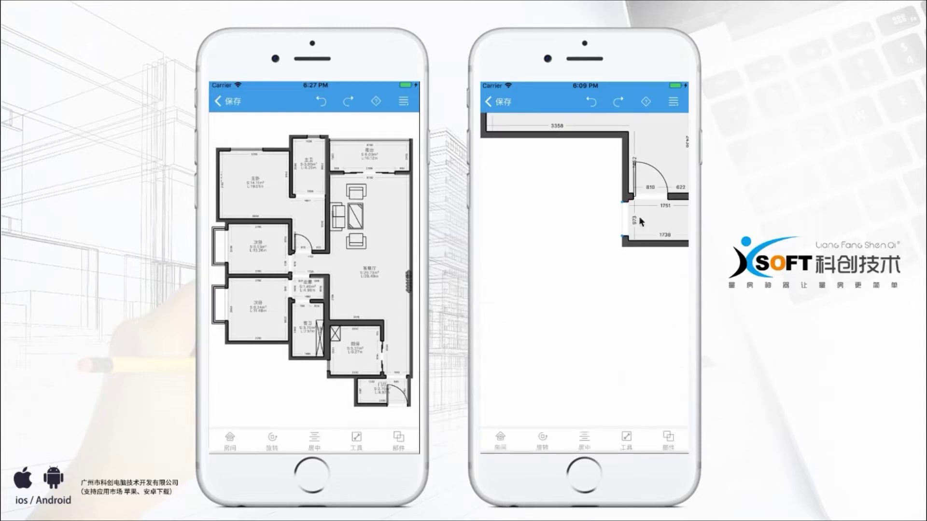
Draw a 6.53 m² room below with a 2792 top wall and 2339 left wall
{"action": "mouse_move", "coordinate": [624, 146]}
{"action": "left_mouse_down"}
{"action": "mouse_move", "coordinate": [524, 146]}
{"action": "mouse_move", "coordinate": [522, 240]}
{"action": "mouse_move", "coordinate": [620, 238]}
{"action": "left_mouse_up"}
{"action": "left_click", "coordinate": [543, 406]}
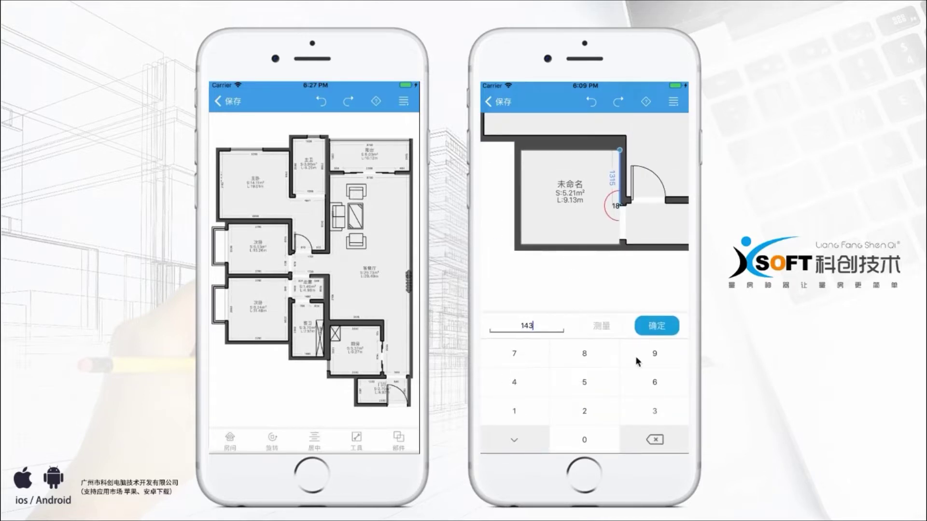
{"action": "left_click", "coordinate": [657, 325]}
{"action": "type", "text": "2792"}
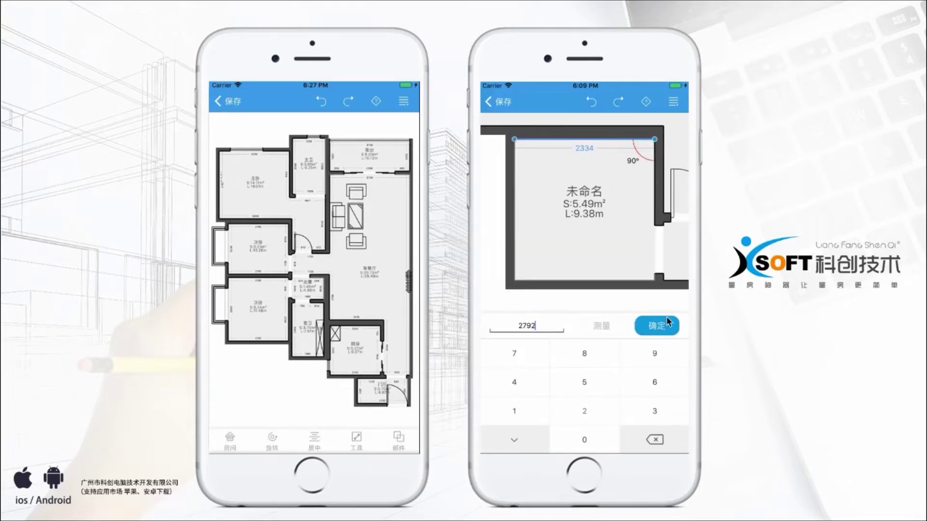
{"action": "left_click", "coordinate": [667, 324]}
{"action": "type", "text": "233"}
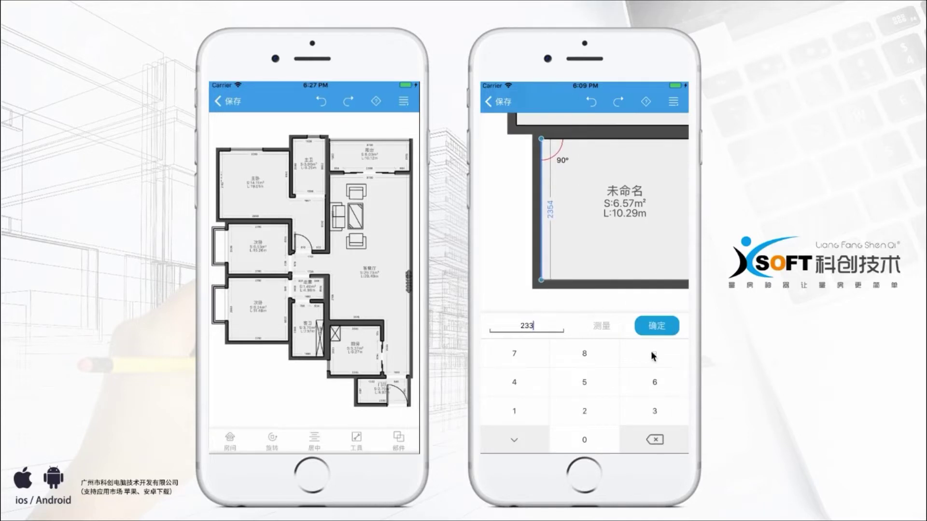
{"action": "left_click", "coordinate": [651, 356]}
{"action": "left_click", "coordinate": [657, 326]}
{"action": "left_click", "coordinate": [656, 326]}
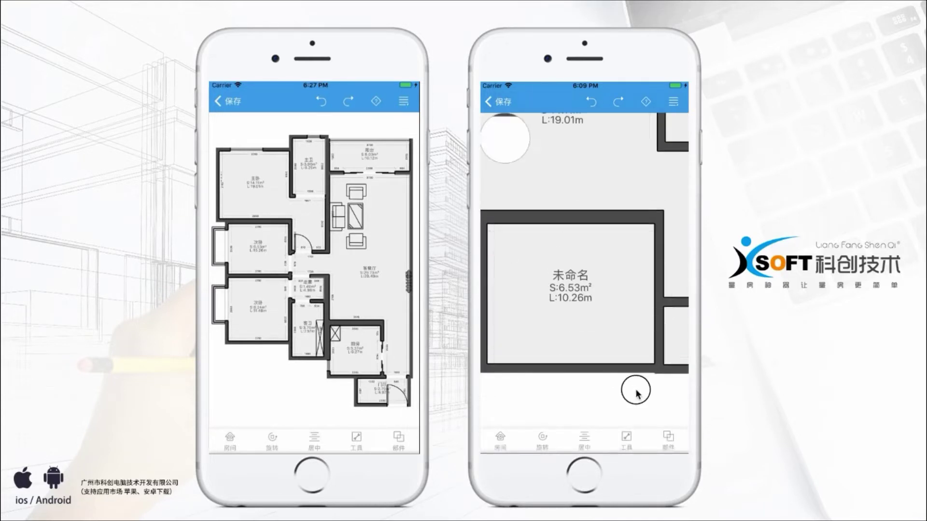
Add a 1500-wide bay window to the room's left wall, 300 from the corner
{"action": "left_click", "coordinate": [668, 440]}
{"action": "left_click", "coordinate": [621, 424]}
{"action": "left_click_drag", "start_coordinate": [549, 404], "coordinate": [535, 284]}
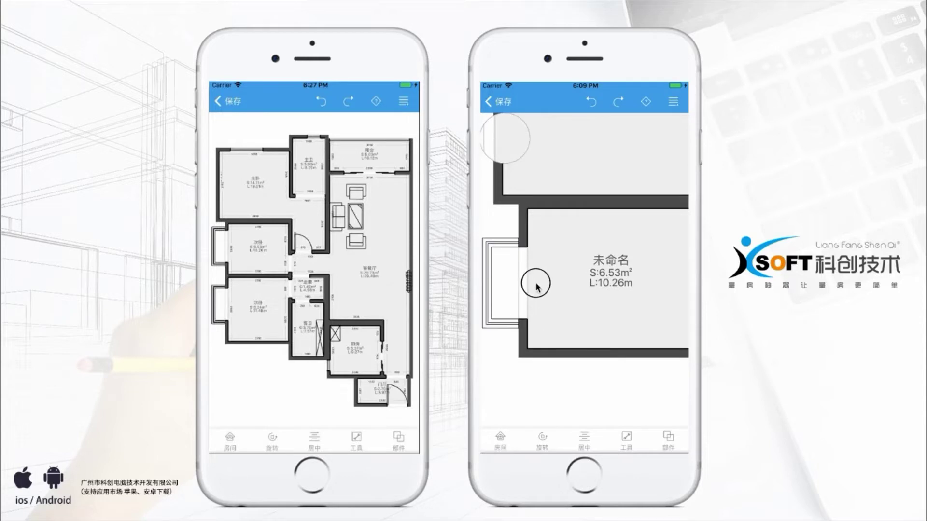
{"action": "left_click", "coordinate": [537, 414]}
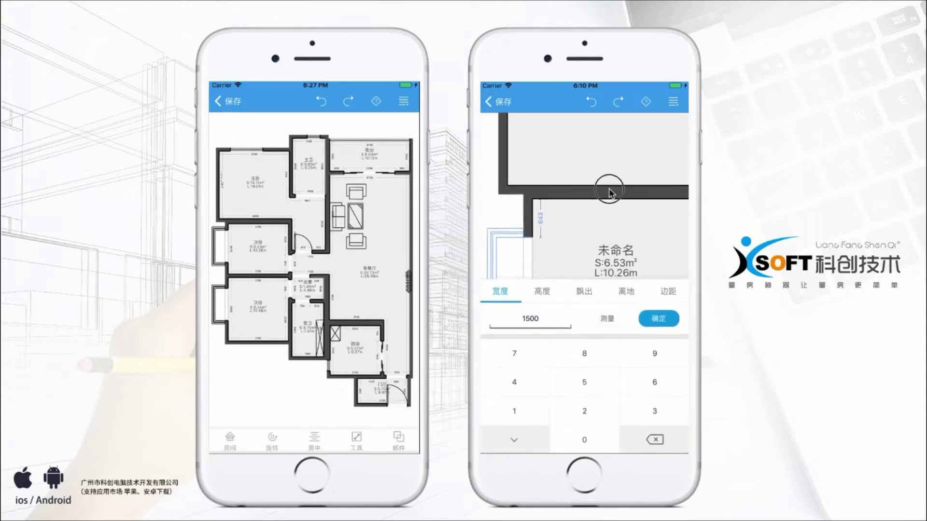
{"action": "left_click", "coordinate": [661, 288]}
{"action": "left_click", "coordinate": [654, 411]}
{"action": "left_click", "coordinate": [584, 440]}
{"action": "left_click", "coordinate": [584, 439]}
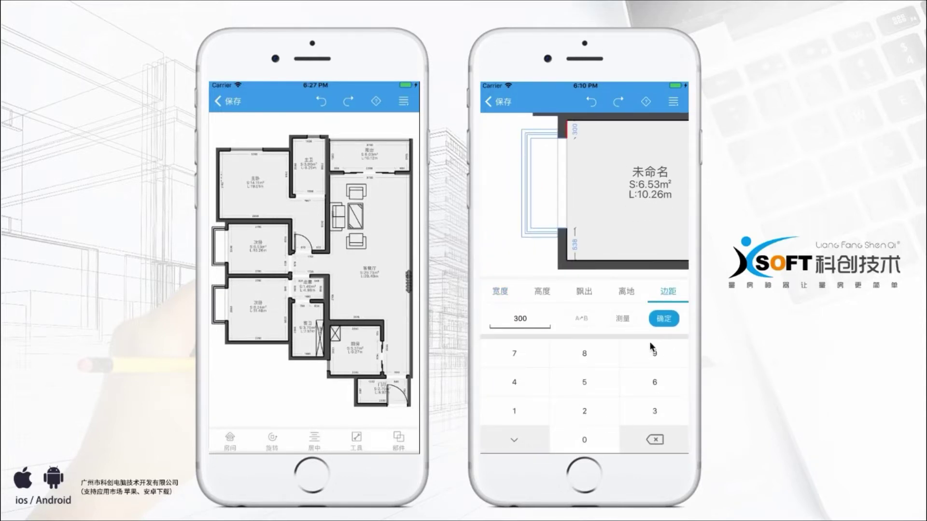
{"action": "left_click", "coordinate": [663, 319]}
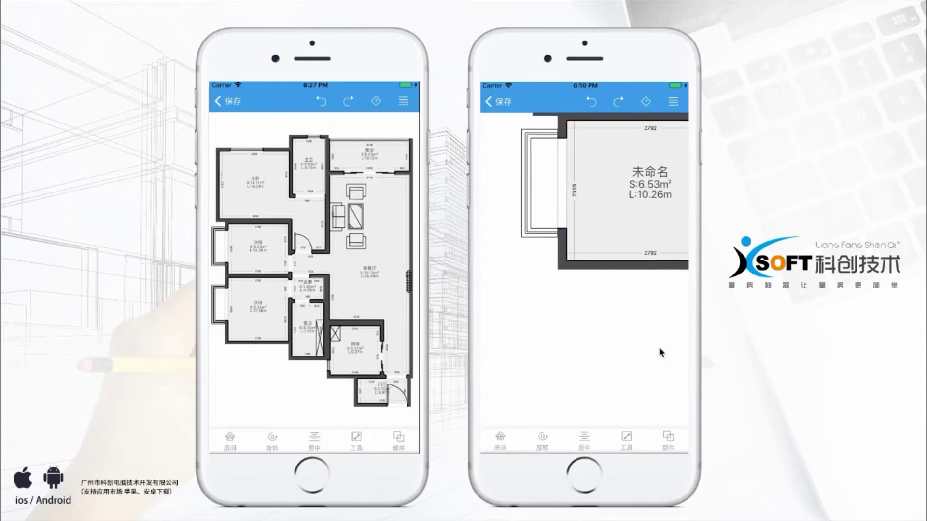
Add a 单门 on the 6.53 m² room's lower wall with 边距 907
{"action": "left_click", "coordinate": [665, 438]}
{"action": "left_click", "coordinate": [534, 333]}
{"action": "left_click", "coordinate": [642, 280]}
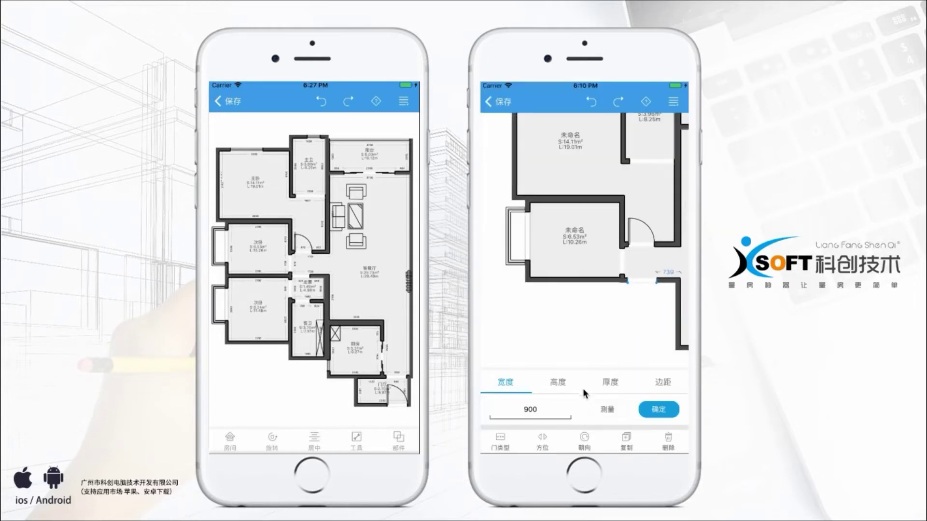
{"action": "left_click", "coordinate": [583, 392]}
{"action": "left_click", "coordinate": [652, 303]}
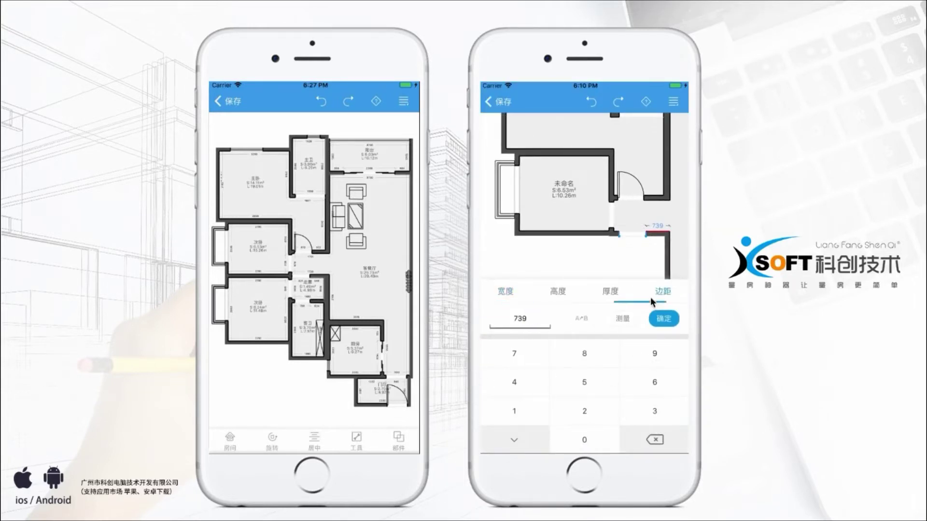
{"action": "left_click", "coordinate": [596, 433]}
{"action": "left_click", "coordinate": [522, 358]}
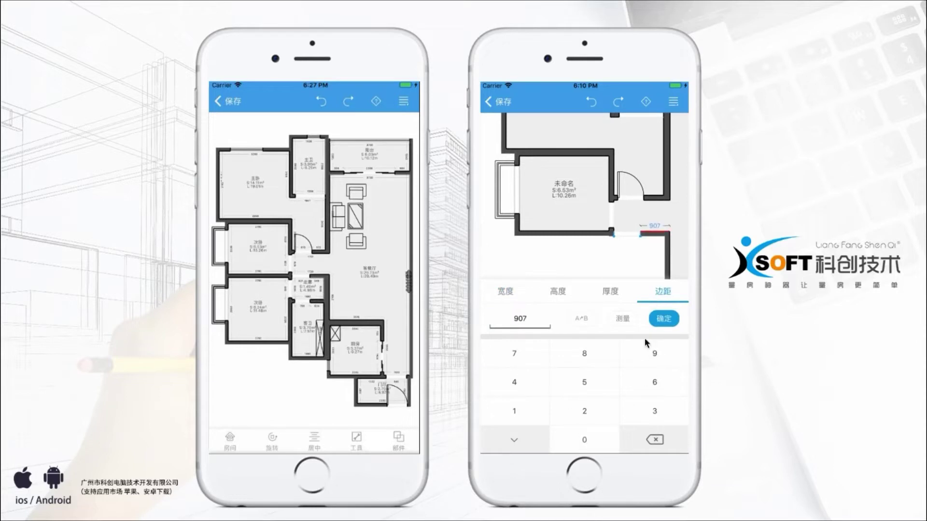
{"action": "left_click", "coordinate": [666, 319]}
Draw the small room from the door with walls of 1008 and 1480
{"action": "left_click", "coordinate": [615, 288]}
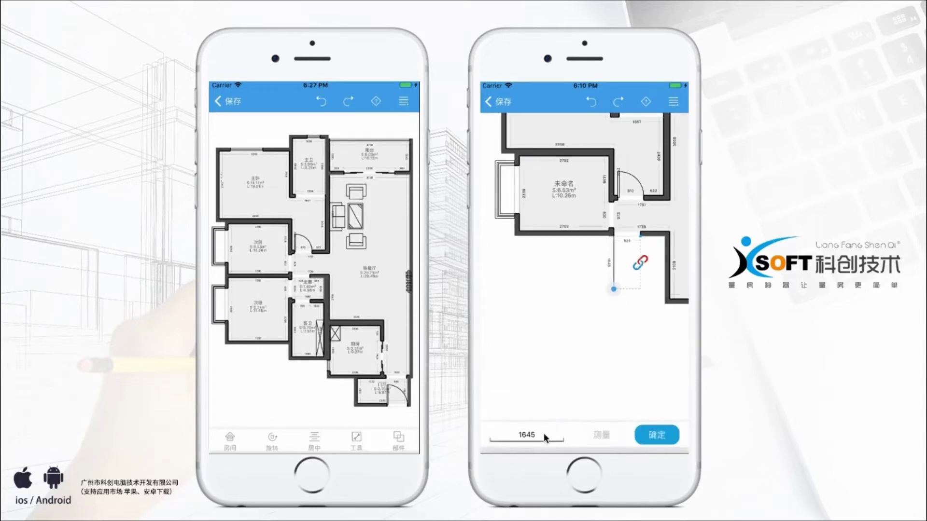
{"action": "left_click", "coordinate": [656, 320]}
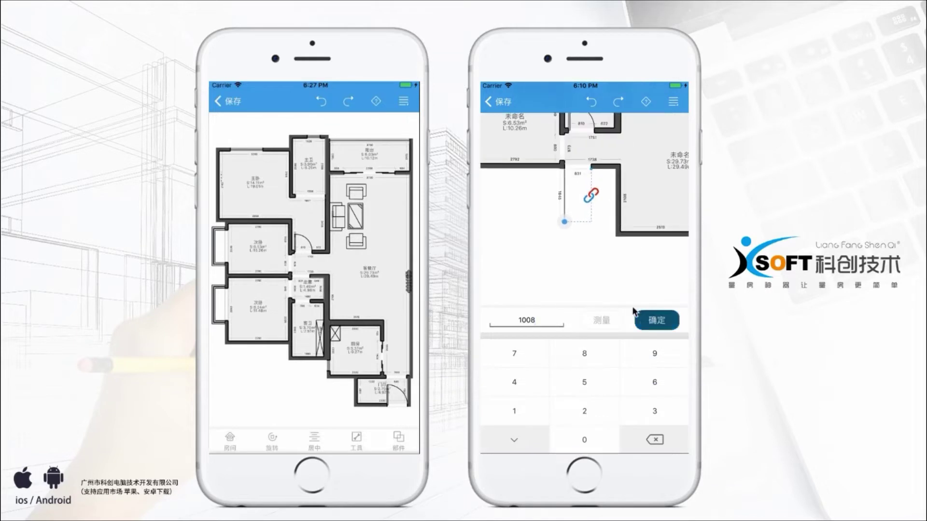
{"action": "left_click_drag", "start_coordinate": [560, 314], "coordinate": [614, 316]}
{"action": "left_click", "coordinate": [546, 438]}
{"action": "left_click", "coordinate": [515, 411]}
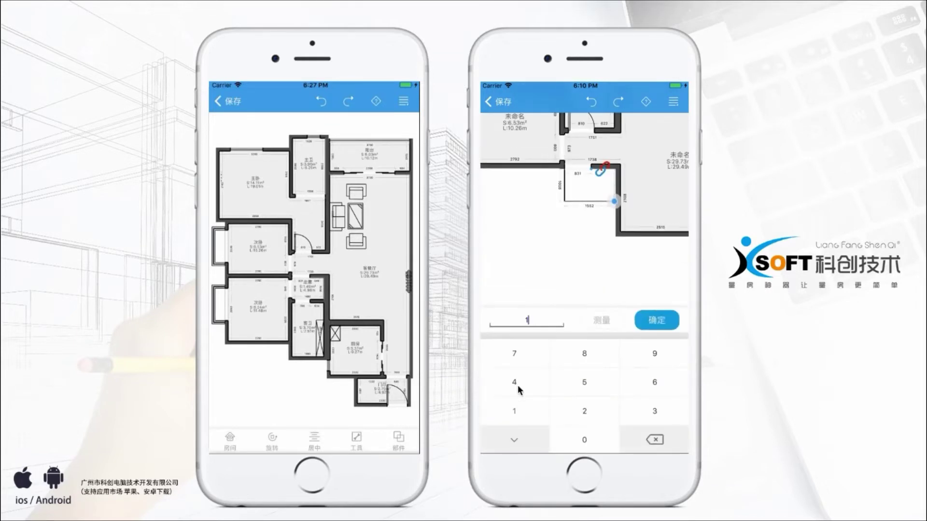
{"action": "type", "text": "480"}
{"action": "left_click", "coordinate": [656, 320]}
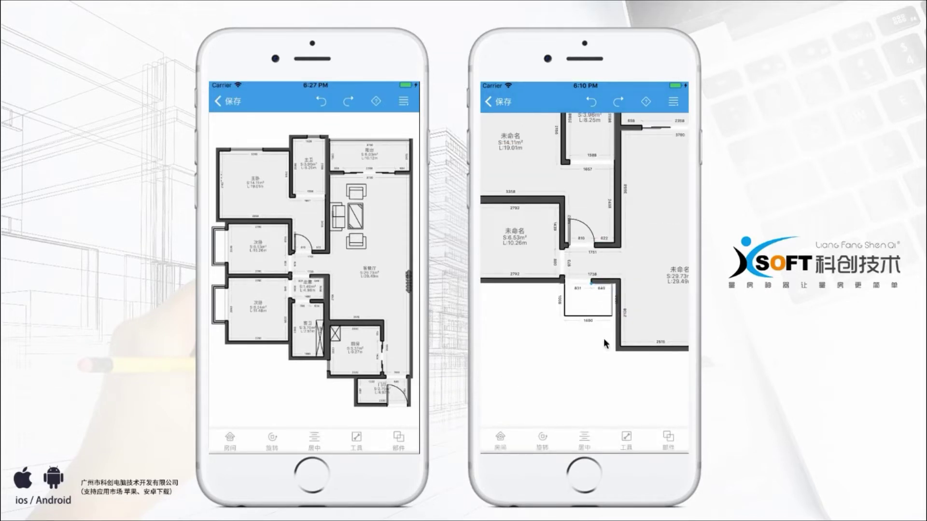
Add a 垭口 to the small room's wall and set its width and 55 edge distance
{"action": "left_click", "coordinate": [668, 440]}
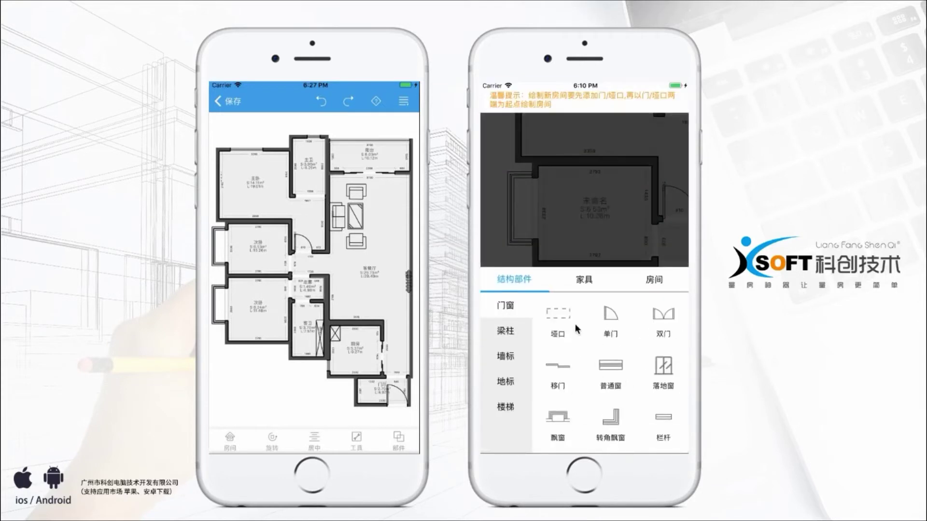
{"action": "left_click", "coordinate": [574, 324]}
{"action": "left_click", "coordinate": [653, 293]}
{"action": "left_click", "coordinate": [531, 356]}
{"action": "type", "text": "845"}
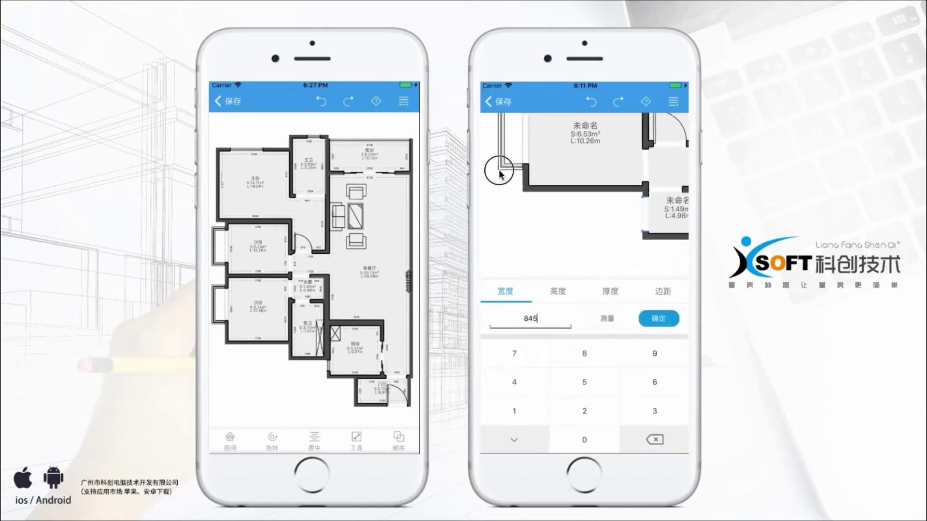
{"action": "left_click", "coordinate": [671, 291]}
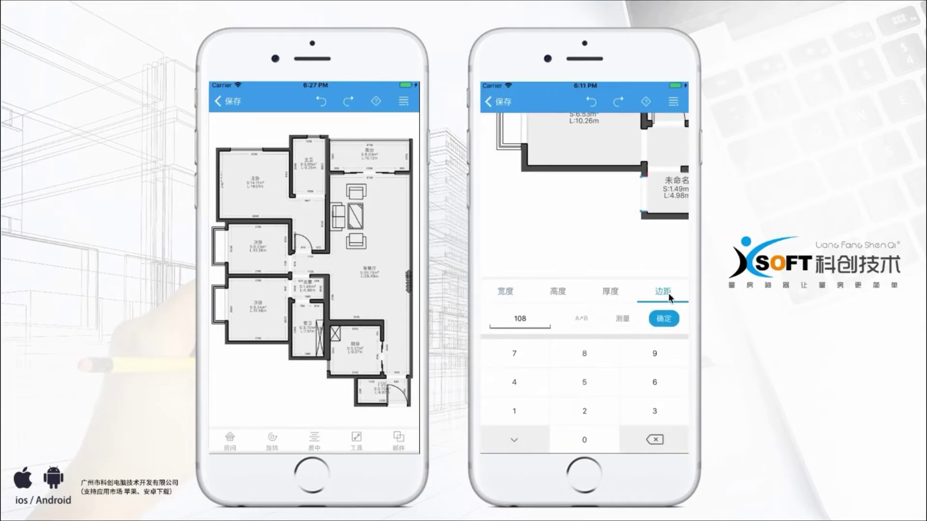
{"action": "left_click", "coordinate": [591, 320]}
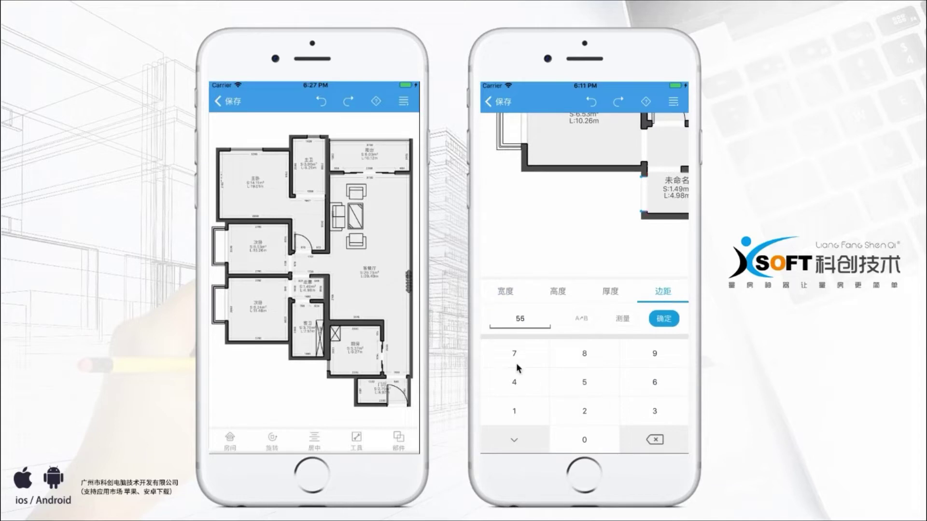
{"action": "left_click", "coordinate": [651, 322]}
Realign the small room and set the opening to 845 wide, 55 from the corner
{"action": "left_click_drag", "start_coordinate": [633, 192], "coordinate": [640, 173]}
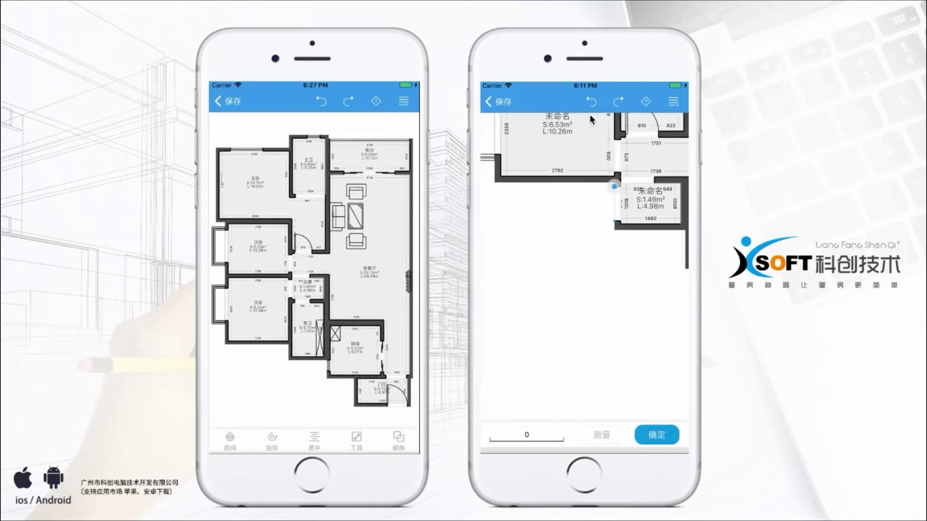
{"action": "left_click", "coordinate": [617, 202]}
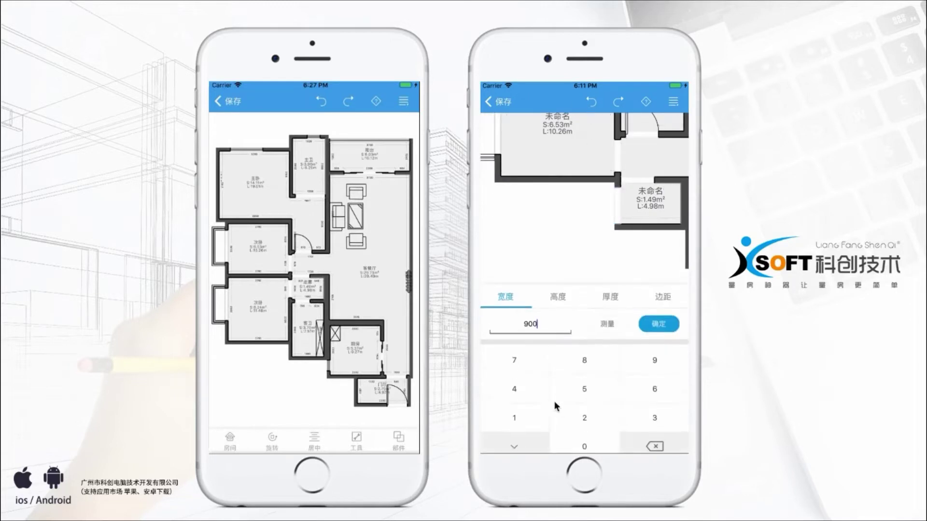
{"action": "type", "text": "845"}
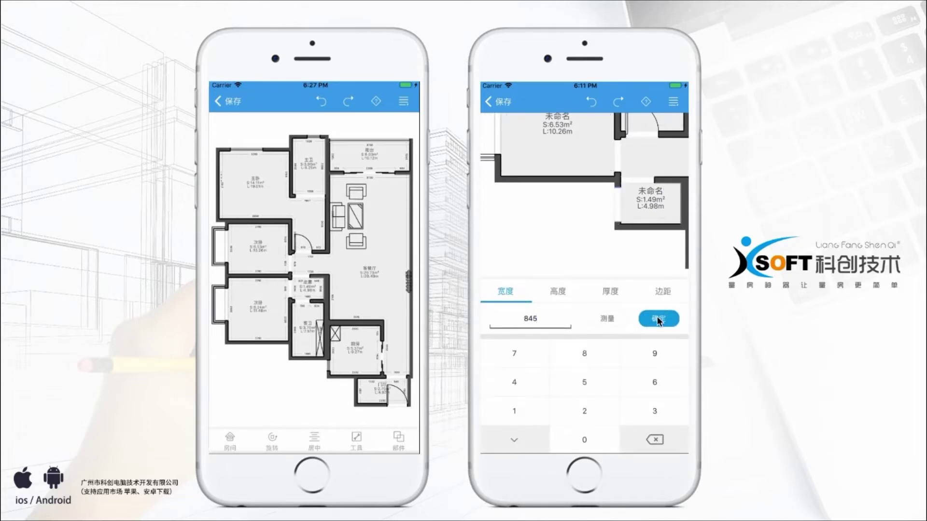
{"action": "left_click", "coordinate": [659, 319]}
{"action": "left_click", "coordinate": [663, 292]}
{"action": "type", "text": "55"}
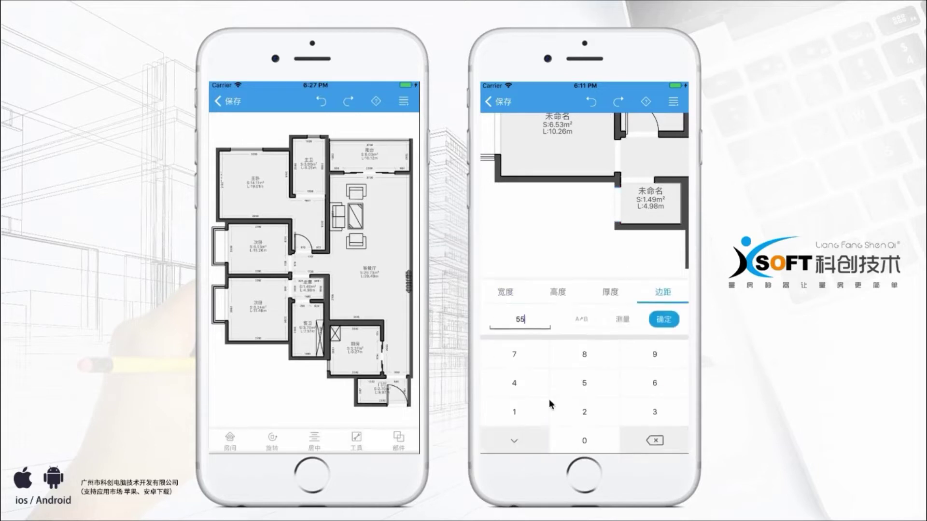
{"action": "left_click", "coordinate": [521, 355]}
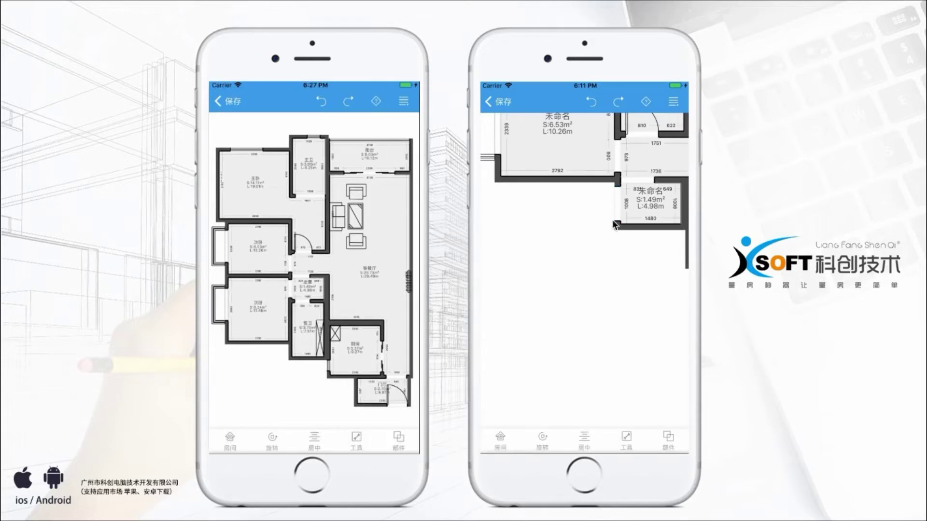
Draw the room below the 6.53 m² room with walls of 2006, 2792 and 2950
{"action": "left_click_drag", "start_coordinate": [613, 222], "coordinate": [499, 191]}
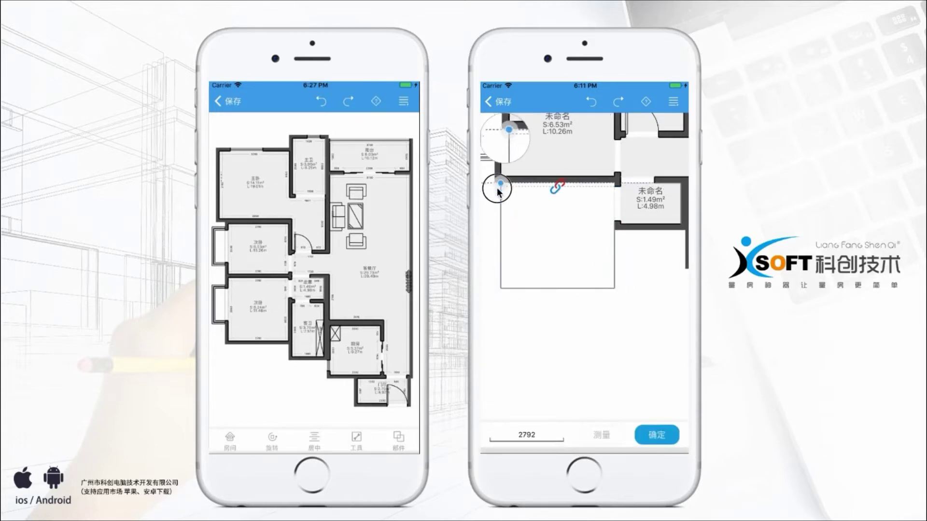
{"action": "left_click", "coordinate": [611, 204]}
{"action": "left_click", "coordinate": [546, 408]}
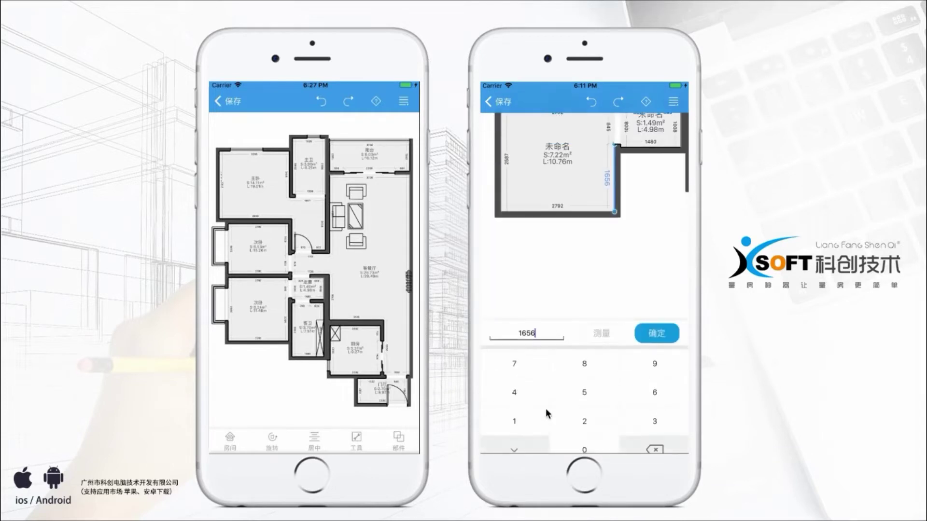
{"action": "type", "text": "2006"}
{"action": "left_click", "coordinate": [659, 332]}
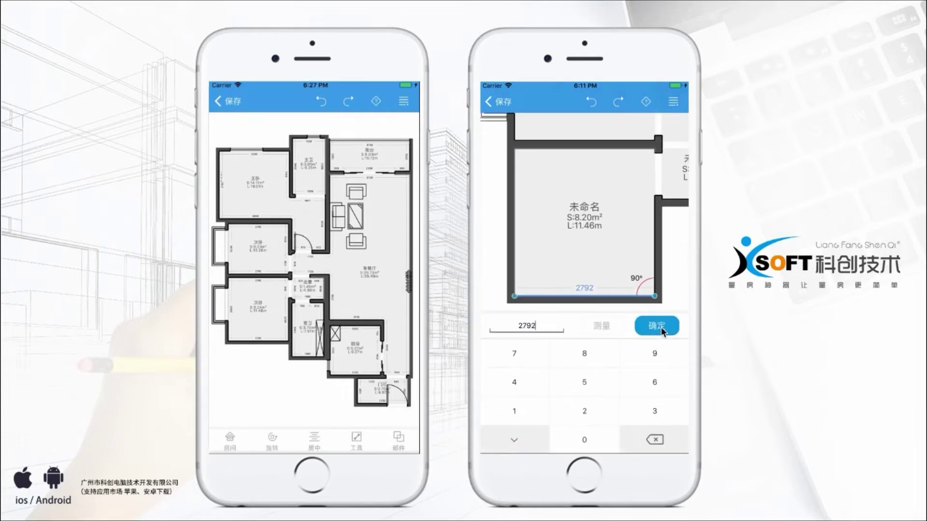
{"action": "left_click", "coordinate": [664, 331]}
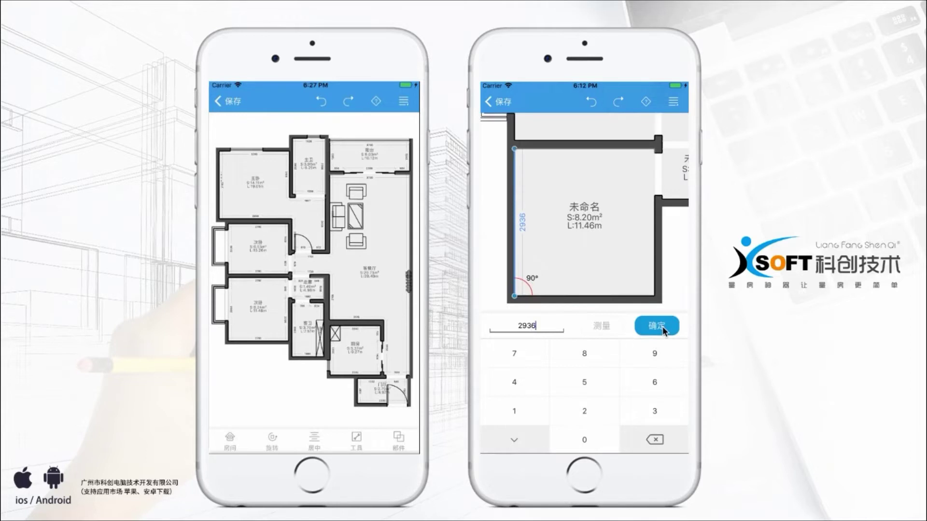
{"action": "left_click", "coordinate": [661, 330]}
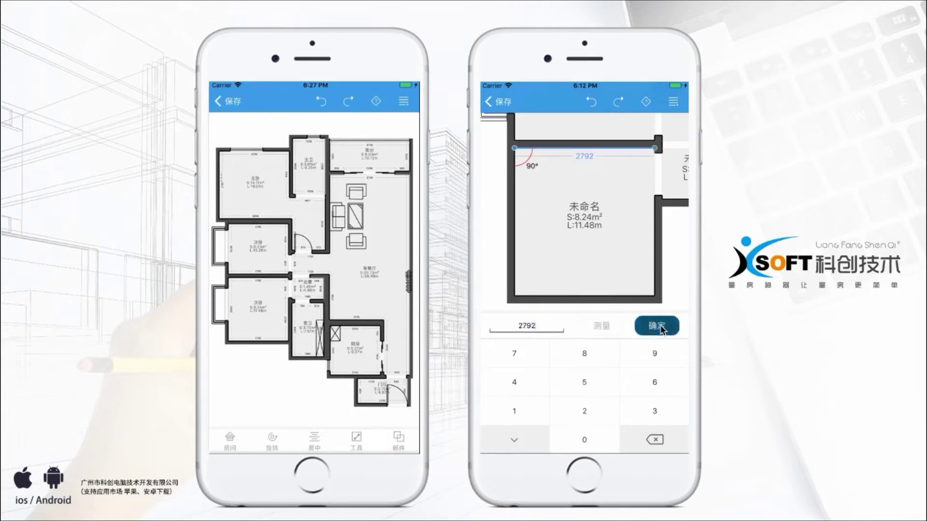
Add a 1500-wide 普通窗 to the new room's left wall, 658 from the corner
{"action": "left_click", "coordinate": [668, 440]}
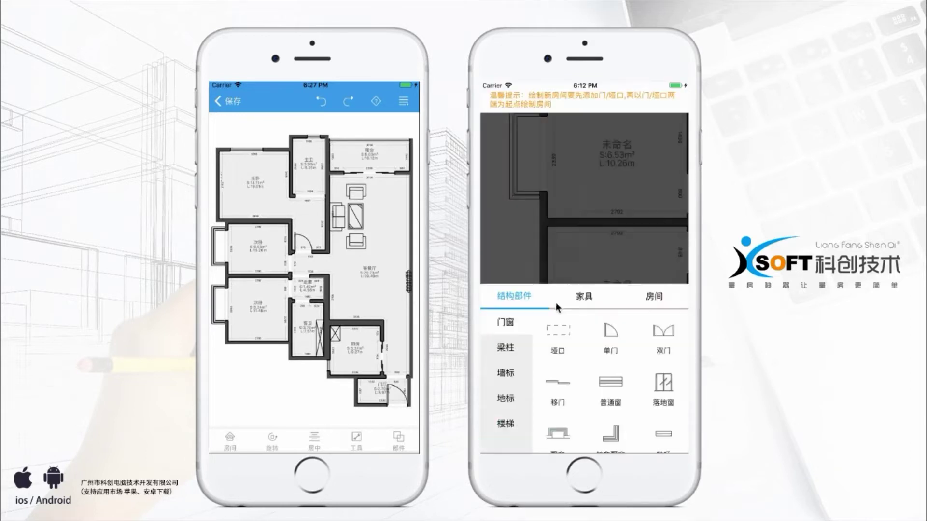
{"action": "left_click", "coordinate": [558, 400]}
{"action": "left_click", "coordinate": [549, 409]}
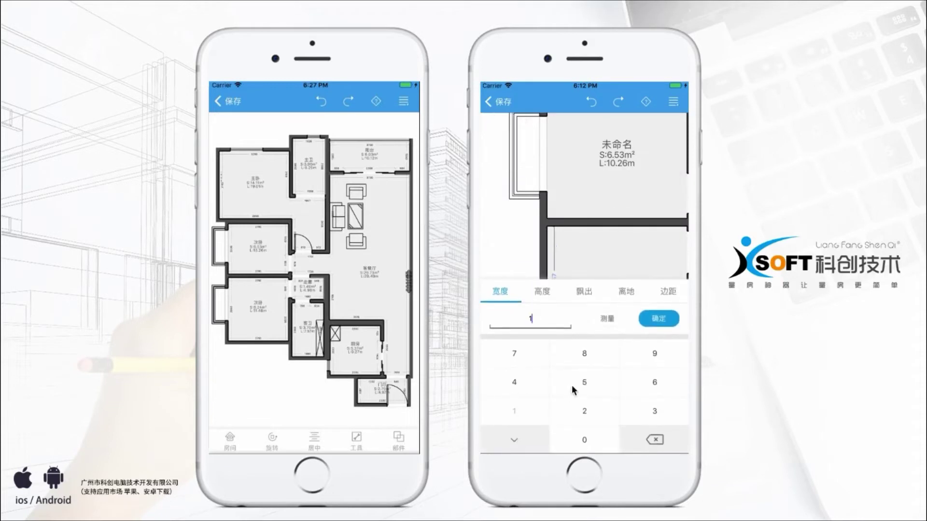
{"action": "type", "text": "1500"}
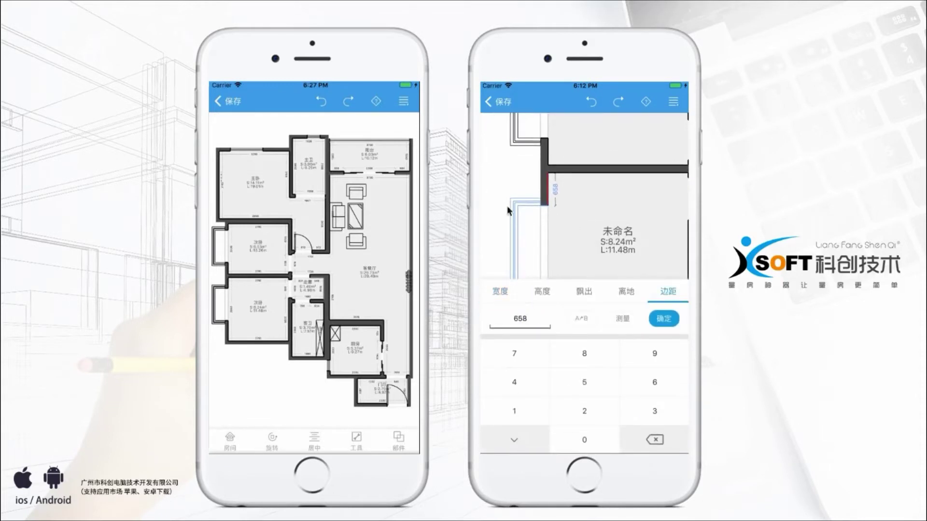
{"action": "left_click", "coordinate": [662, 319]}
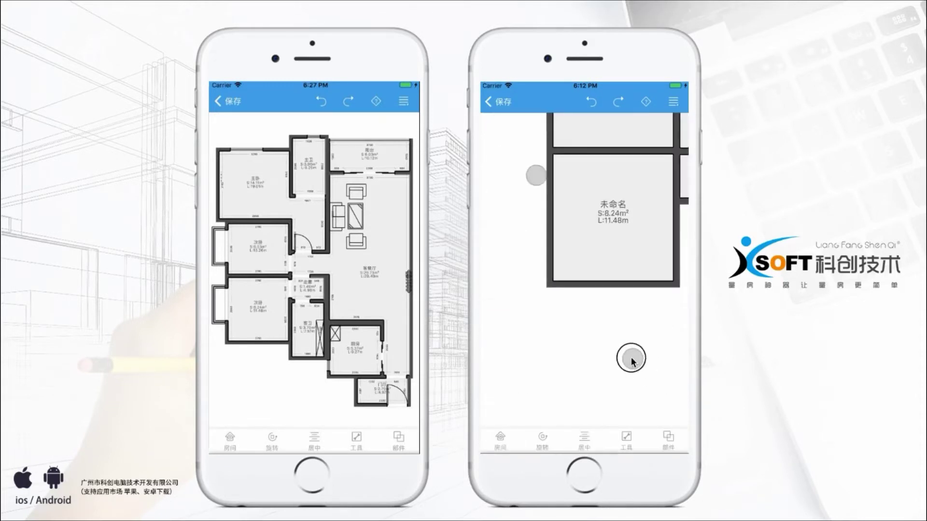
{"action": "mouse_move", "coordinate": [630, 359]}
{"action": "left_mouse_down"}
{"action": "mouse_move", "coordinate": [502, 285]}
{"action": "mouse_move", "coordinate": [653, 291]}
{"action": "mouse_move", "coordinate": [615, 339]}
{"action": "mouse_move", "coordinate": [602, 333]}
{"action": "left_mouse_up"}
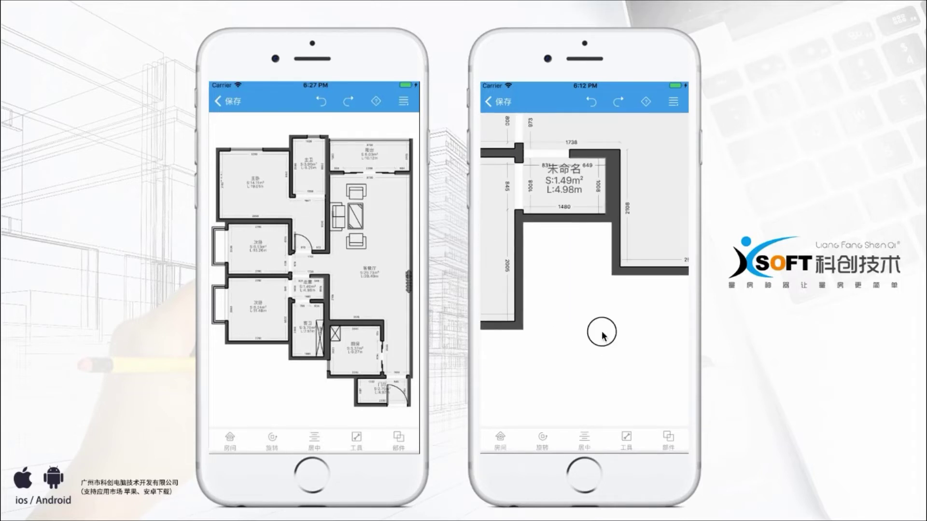
Add a 709-wide 垭口 to the small room's bottom wall and set its 边距
{"action": "left_click", "coordinate": [664, 437]}
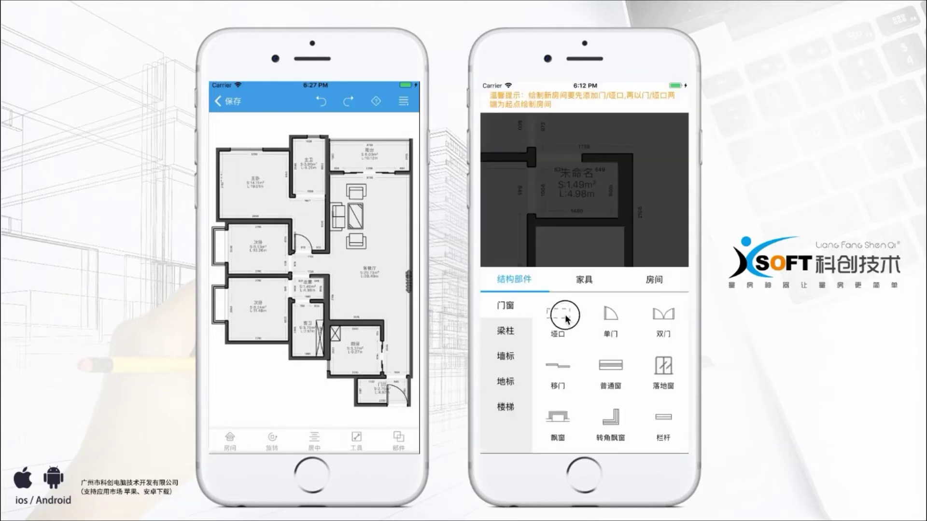
{"action": "left_click", "coordinate": [566, 320]}
{"action": "left_click", "coordinate": [547, 223]}
{"action": "left_click", "coordinate": [513, 354]}
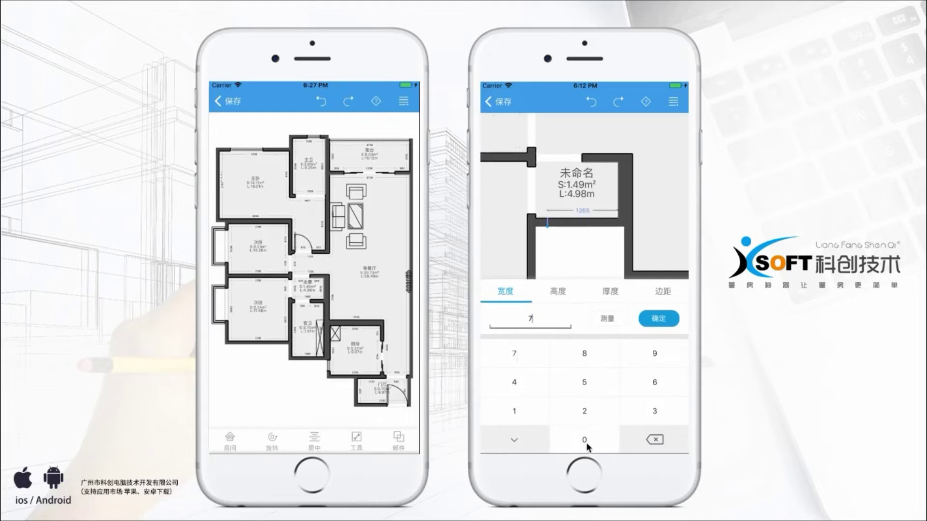
{"action": "left_click", "coordinate": [587, 445]}
{"action": "left_click", "coordinate": [662, 353]}
{"action": "left_click", "coordinate": [650, 302]}
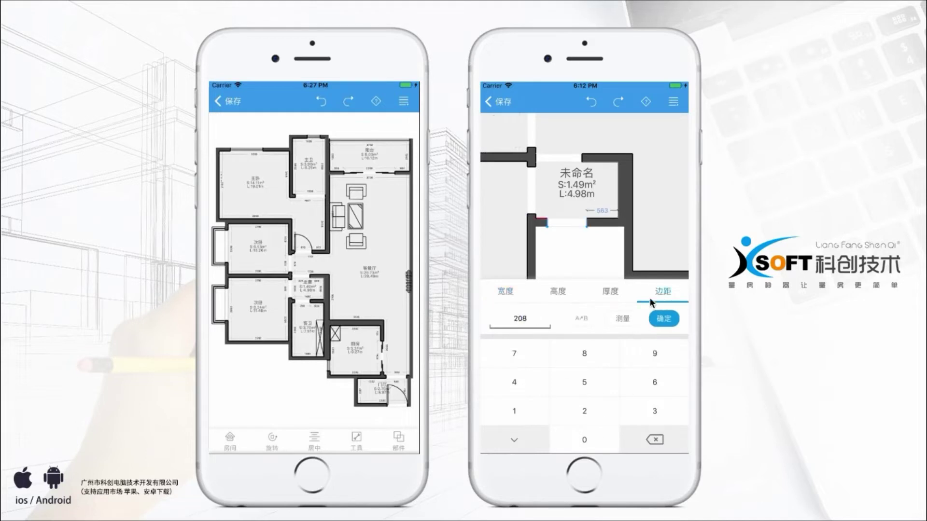
{"action": "left_click", "coordinate": [538, 407]}
{"action": "left_click", "coordinate": [645, 405]}
{"action": "left_click", "coordinate": [663, 320]}
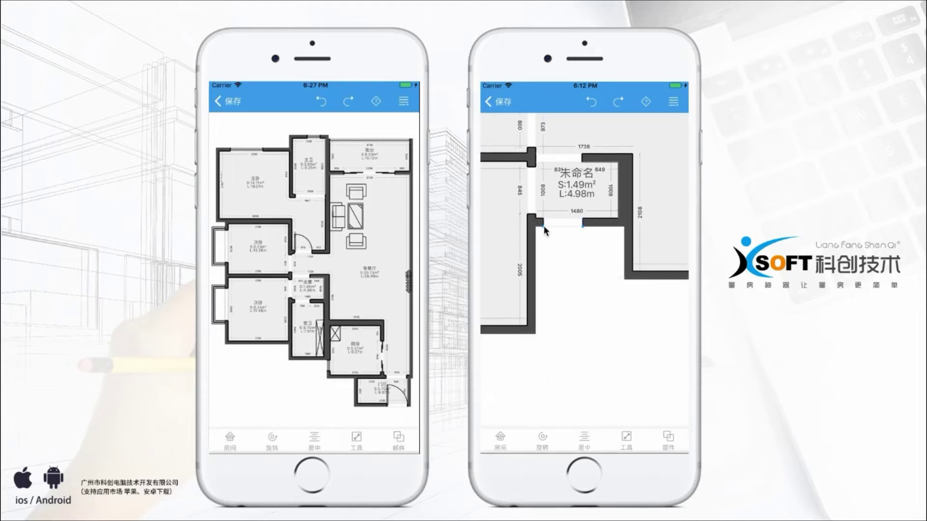
Draw the 3.70 m² room below the opening with walls of 2240, 1552 and 2503
{"action": "left_click_drag", "start_coordinate": [566, 265], "coordinate": [572, 244]}
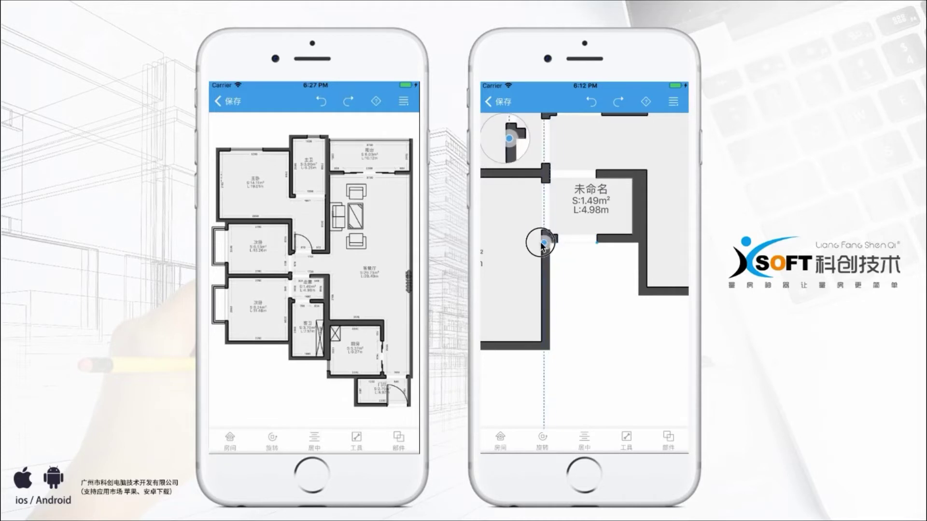
{"action": "left_click", "coordinate": [655, 327]}
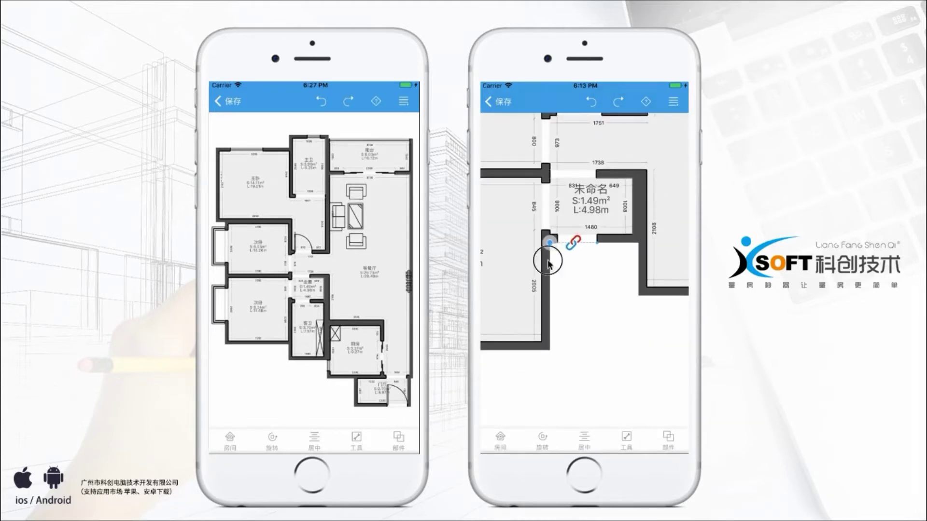
{"action": "mouse_move", "coordinate": [551, 367]}
{"action": "left_mouse_down"}
{"action": "mouse_move", "coordinate": [641, 370]}
{"action": "mouse_move", "coordinate": [639, 243]}
{"action": "left_mouse_up"}
{"action": "left_click", "coordinate": [539, 407]}
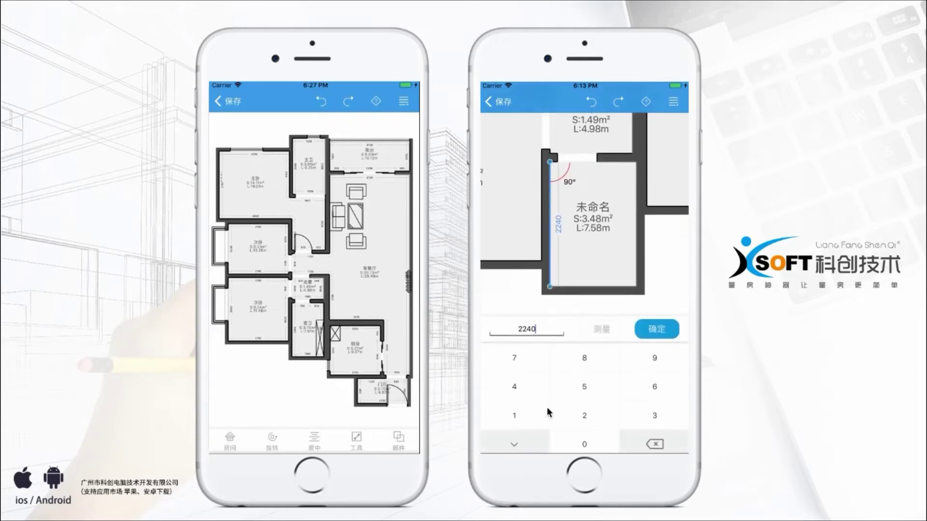
{"action": "type", "text": "2300"}
{"action": "left_click", "coordinate": [657, 326]}
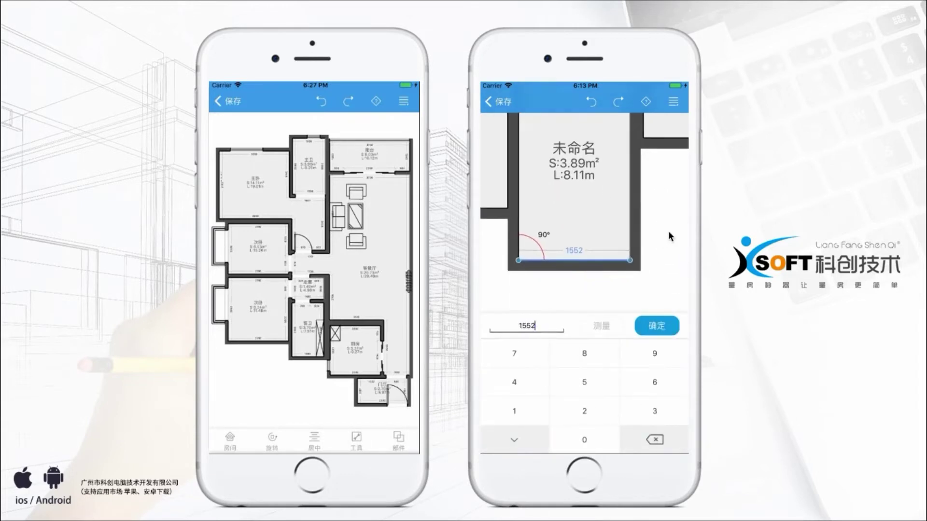
{"action": "type", "text": "1400"}
{"action": "left_click", "coordinate": [657, 325]}
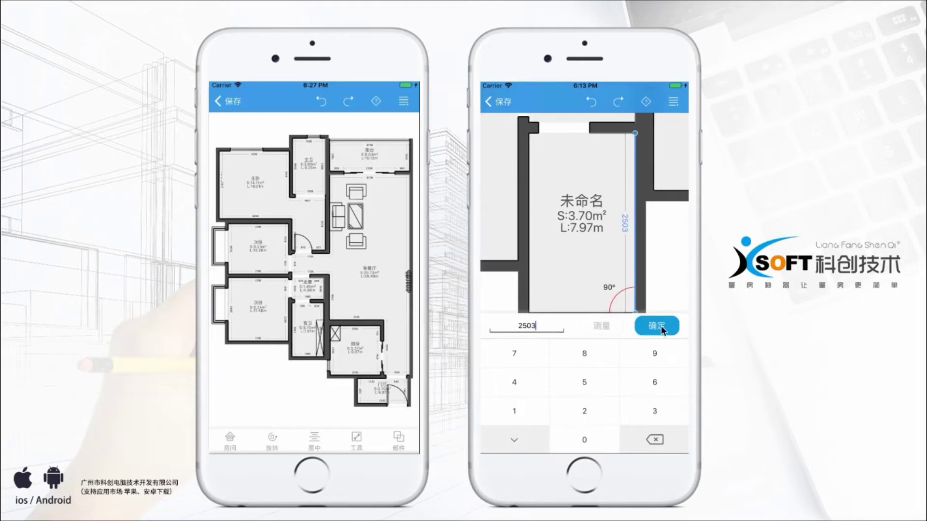
{"action": "left_click", "coordinate": [663, 328]}
{"action": "left_click", "coordinate": [661, 328]}
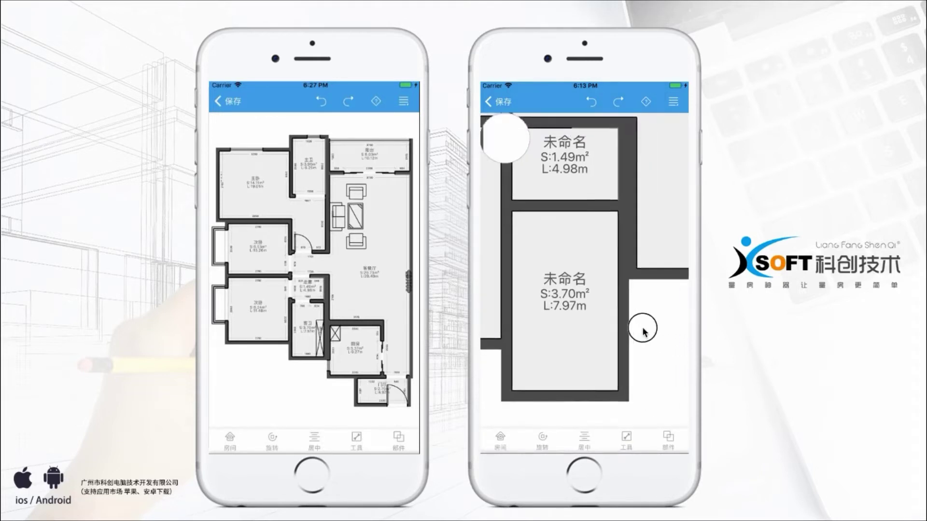
Add a 方柱 from 梁柱 to the 3.70 m² room and give it a thinner width
{"action": "left_click", "coordinate": [668, 439]}
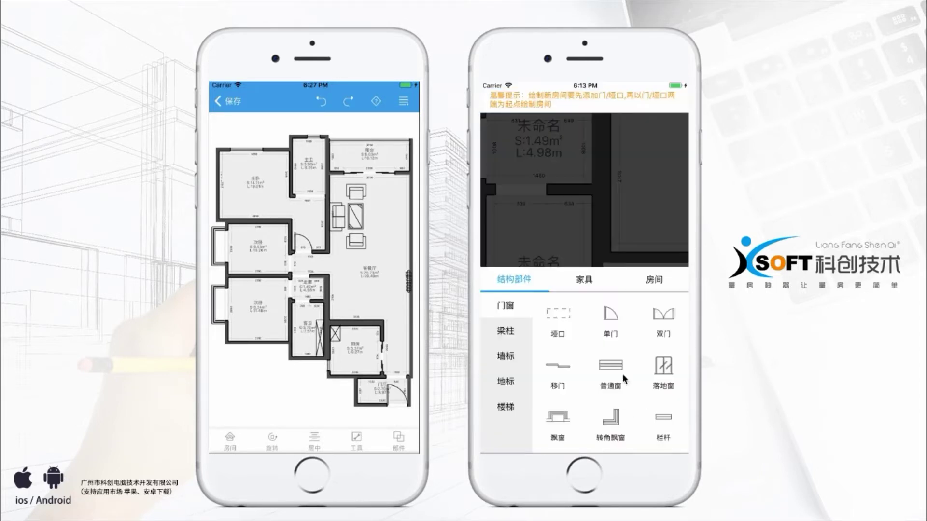
{"action": "left_click", "coordinate": [506, 330]}
{"action": "left_click", "coordinate": [611, 320]}
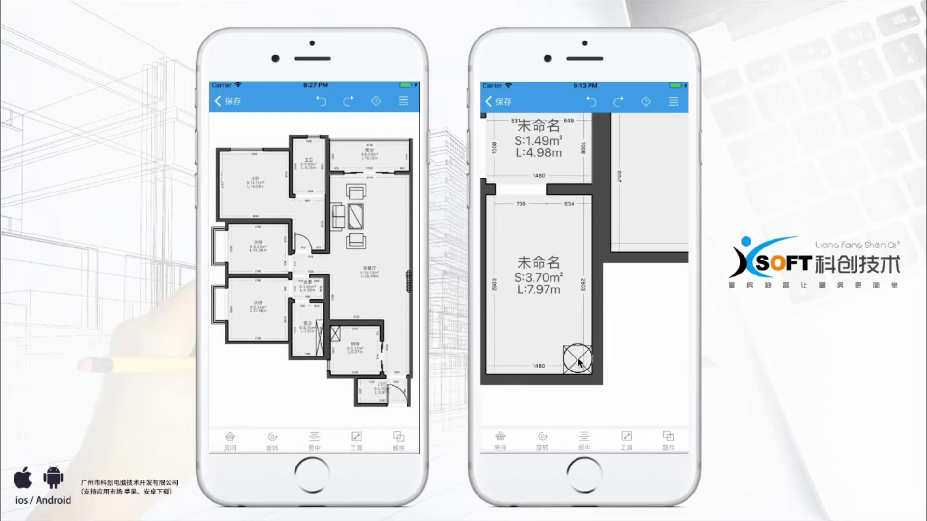
{"action": "left_click", "coordinate": [547, 409]}
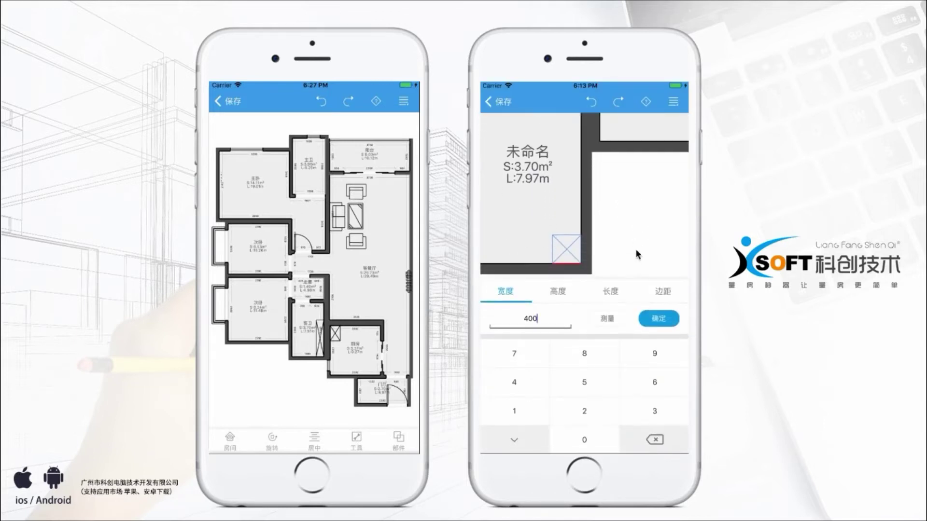
{"action": "left_click", "coordinate": [654, 411]}
{"action": "left_click", "coordinate": [584, 383]}
Lengthen the column to 1699 along the right wall and set its 边距
{"action": "left_click", "coordinate": [604, 291]}
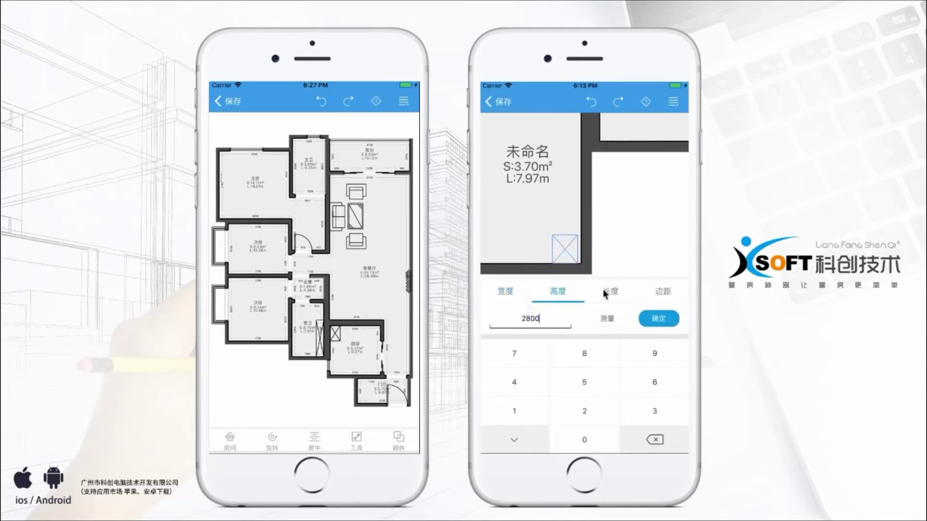
{"action": "left_click", "coordinate": [522, 403]}
{"action": "left_click", "coordinate": [647, 384]}
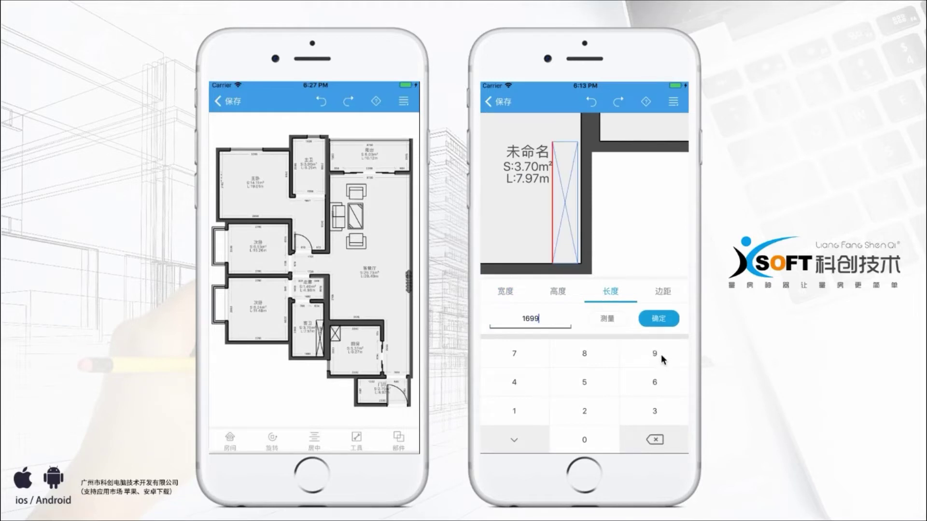
{"action": "left_click", "coordinate": [658, 318]}
{"action": "left_click", "coordinate": [557, 413]}
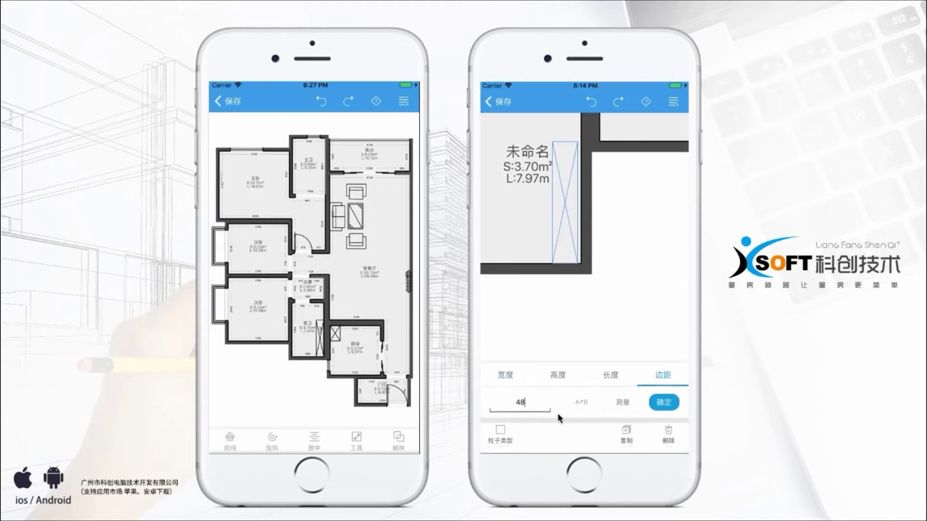
{"action": "left_click", "coordinate": [612, 249]}
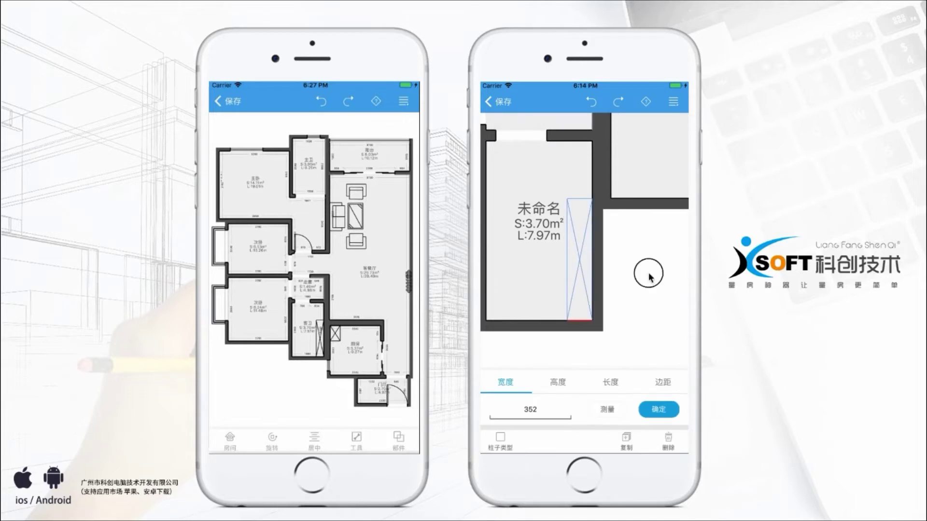
{"action": "mouse_move", "coordinate": [649, 273]}
{"action": "left_mouse_down", "text": "alt"}
{"action": "mouse_move", "coordinate": [645, 356]}
{"action": "mouse_move", "coordinate": [623, 319]}
{"action": "left_mouse_up", "text": "alt"}
{"action": "left_click", "coordinate": [668, 439]}
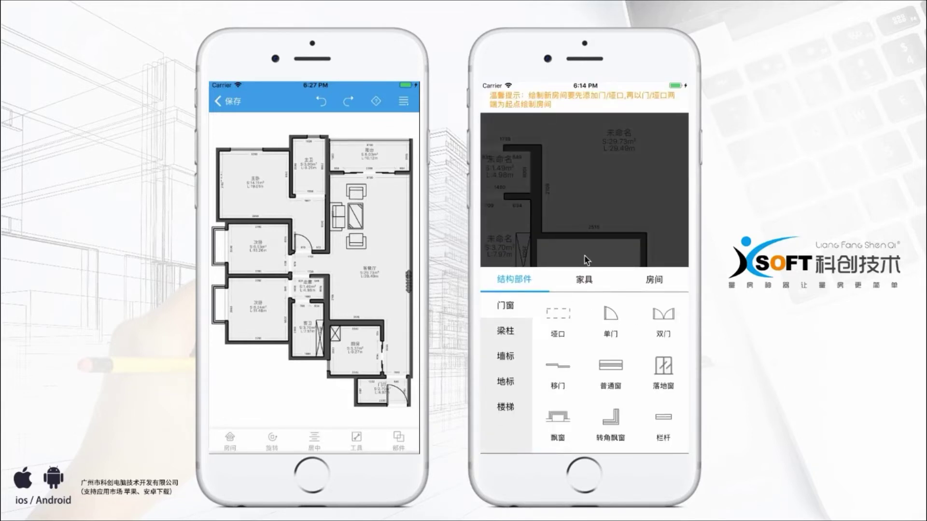
Place a 1426-wide 普通窗 on the right wall below the large room and set its 边距
{"action": "left_click", "coordinate": [618, 356]}
{"action": "left_click", "coordinate": [584, 241]}
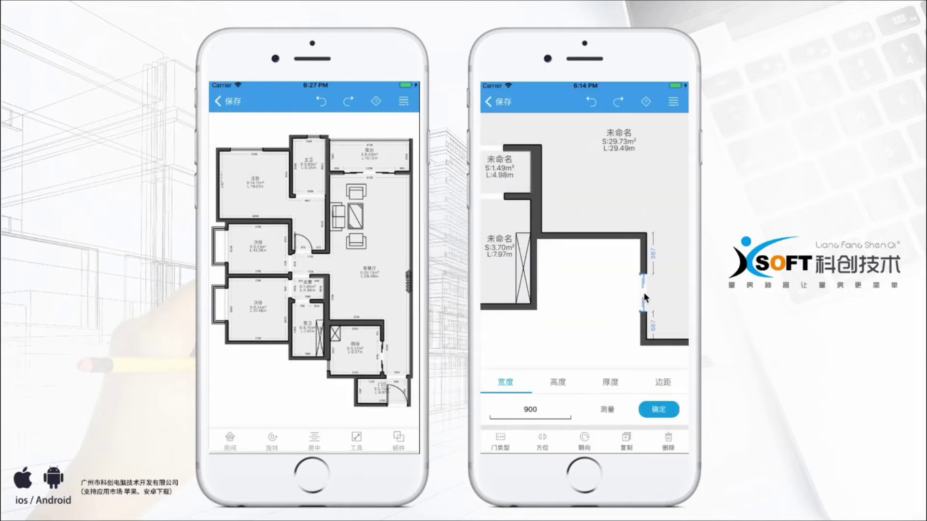
{"action": "left_click", "coordinate": [531, 409]}
{"action": "type", "text": "14"}
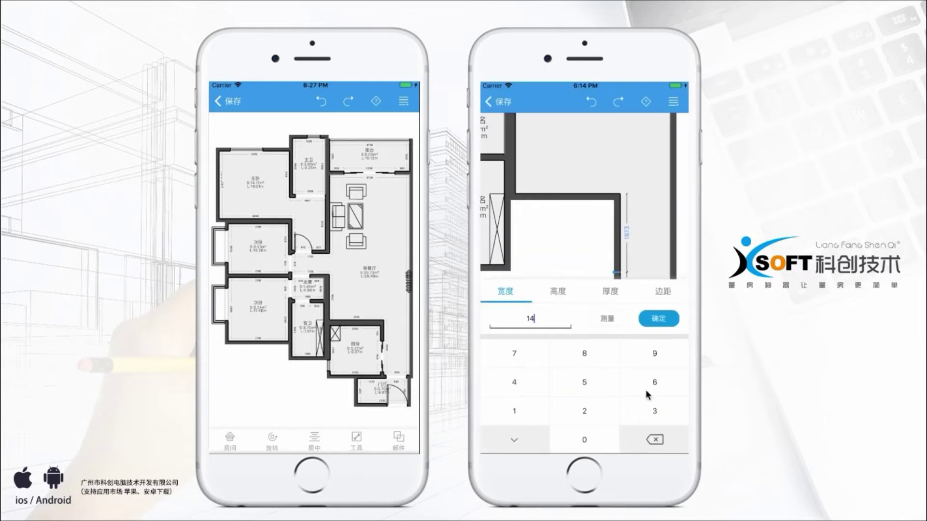
{"action": "type", "text": "26"}
{"action": "left_click", "coordinate": [663, 292]}
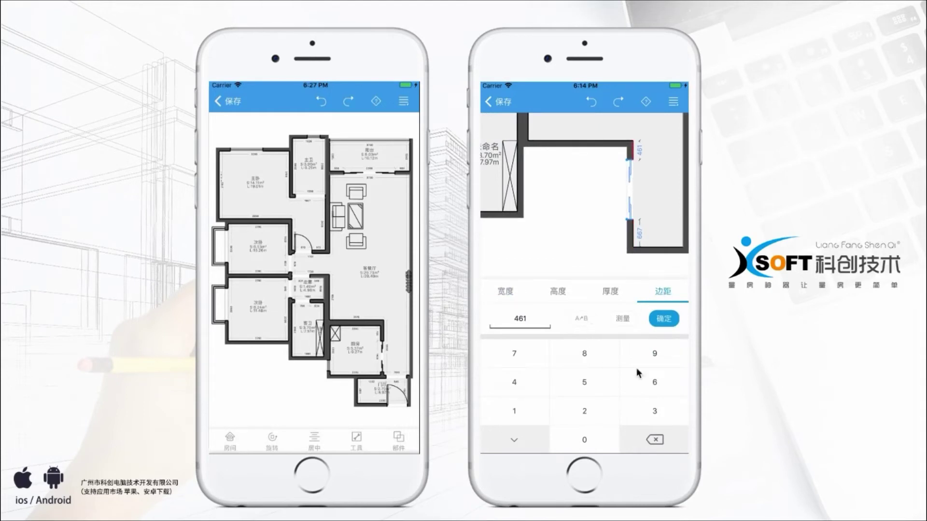
{"action": "type", "text": "973"}
{"action": "left_click", "coordinate": [664, 320]}
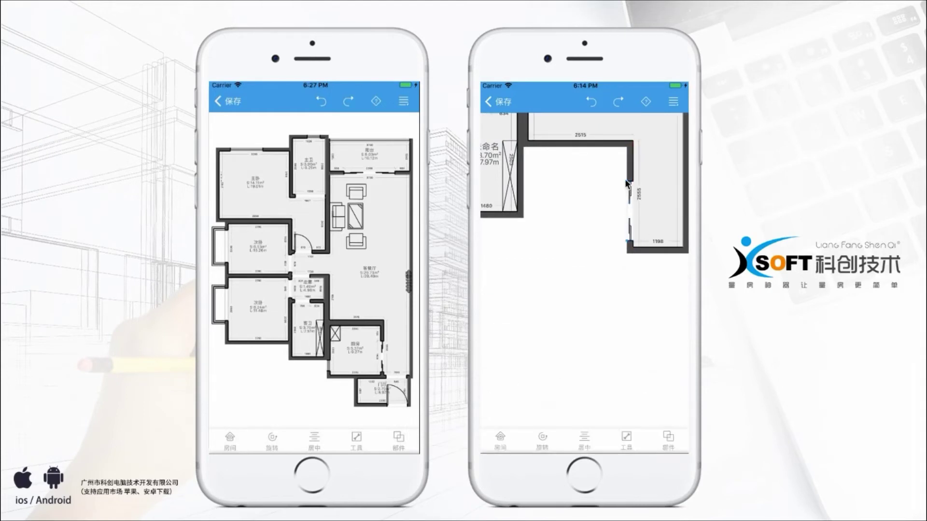
{"action": "double_click", "coordinate": [620, 155]}
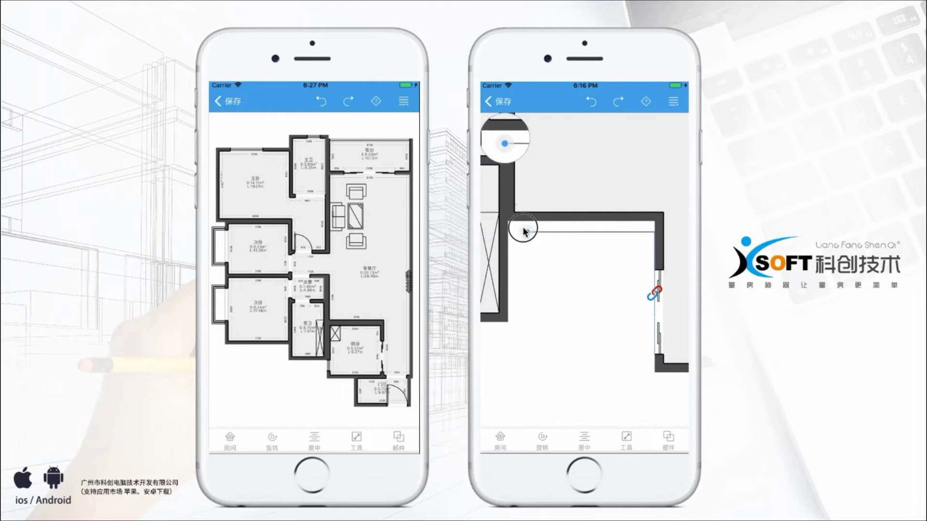
Draw a 2332 × 2302 room against the window wall, confirming walls of 720, 2332 and 2302
{"action": "mouse_move", "coordinate": [609, 233]}
{"action": "left_mouse_down"}
{"action": "mouse_move", "coordinate": [515, 229]}
{"action": "mouse_move", "coordinate": [524, 359]}
{"action": "left_mouse_up"}
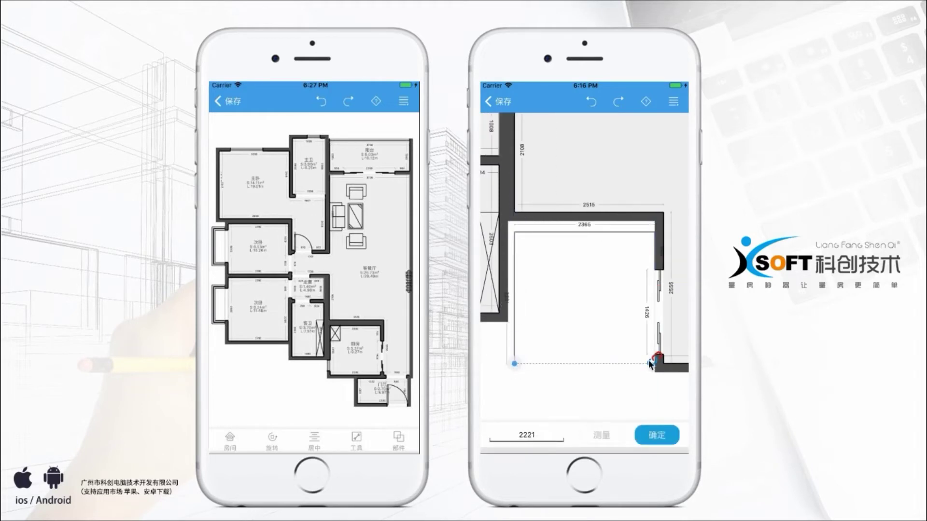
{"action": "left_click", "coordinate": [651, 365]}
{"action": "left_click", "coordinate": [562, 408]}
{"action": "type", "text": "720"}
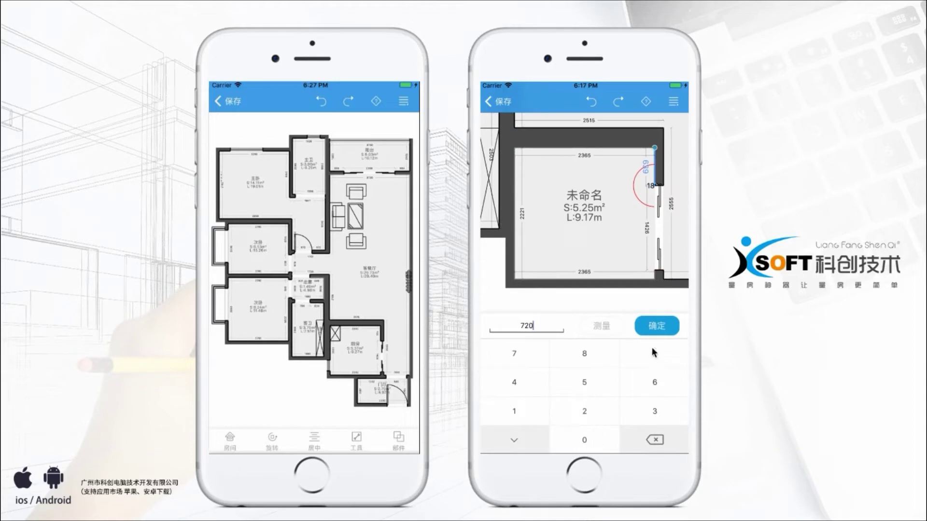
{"action": "left_click", "coordinate": [656, 329]}
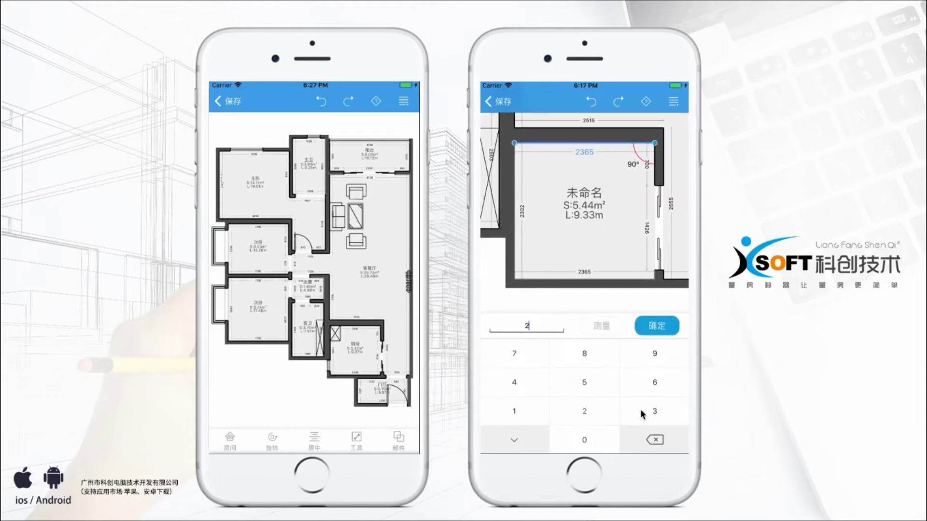
{"action": "type", "text": "332"}
{"action": "left_click", "coordinate": [662, 332]}
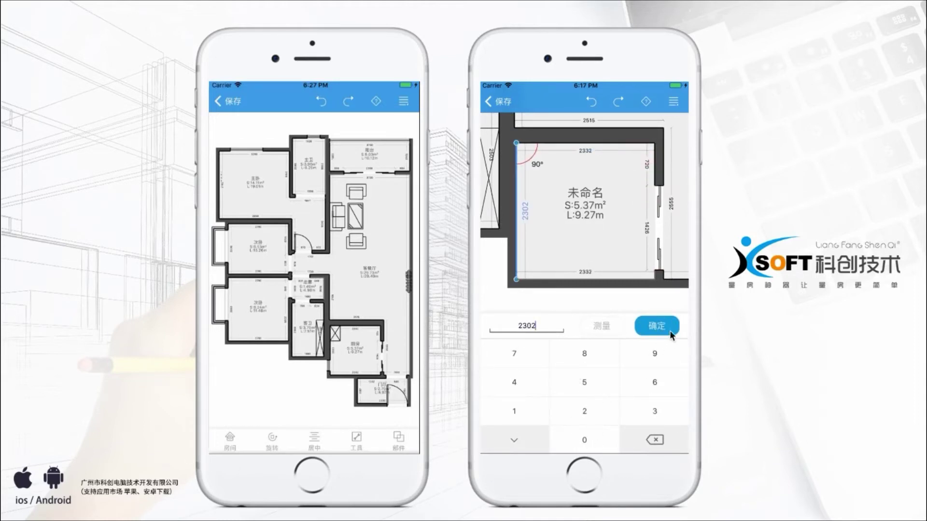
{"action": "left_click", "coordinate": [669, 331]}
{"action": "left_click", "coordinate": [663, 329]}
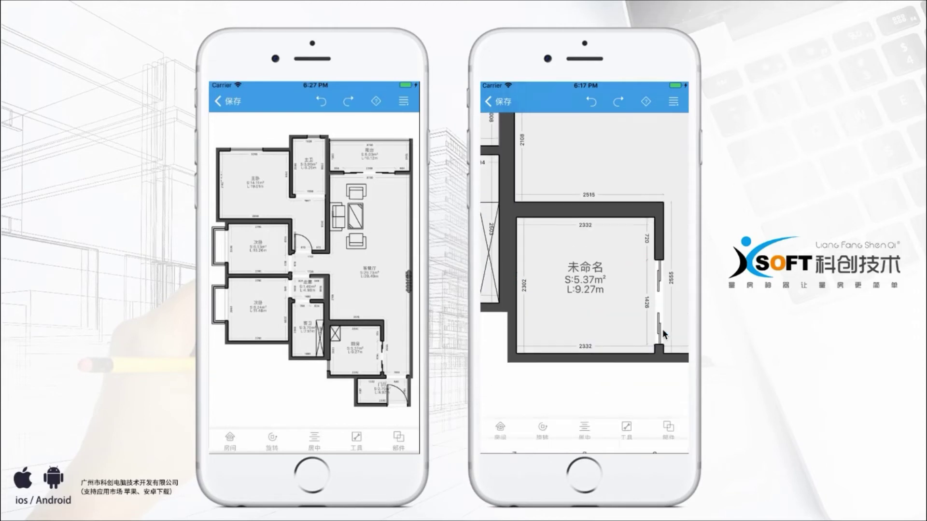
{"action": "left_click", "coordinate": [669, 429]}
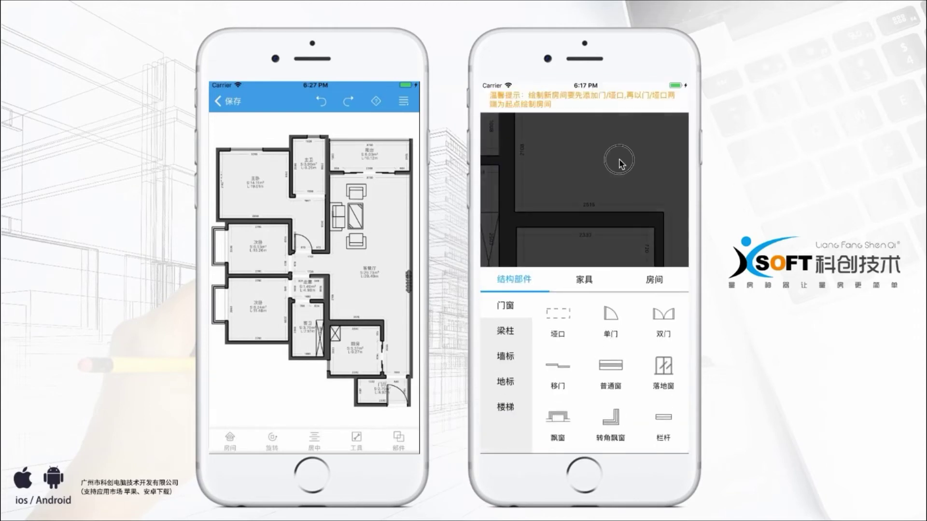
Place a 方柱 in the 5.37 m² room's top-left corner, 464 wide and 400 long
{"action": "left_click", "coordinate": [505, 331]}
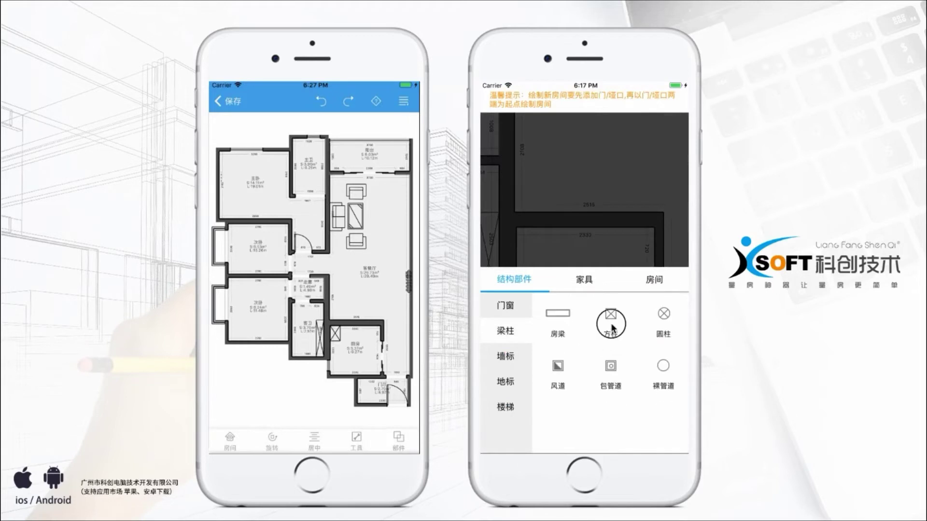
{"action": "left_click_drag", "start_coordinate": [611, 313], "coordinate": [523, 239]}
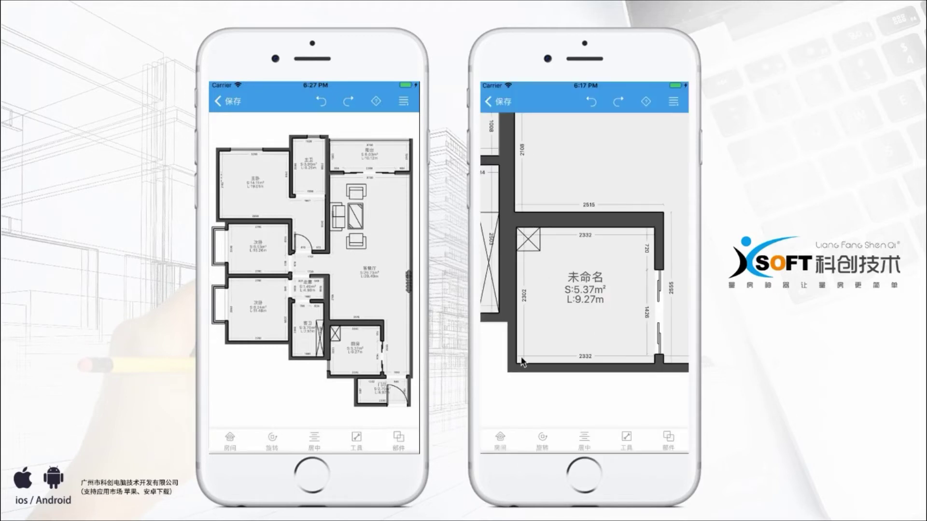
{"action": "left_click", "coordinate": [528, 239]}
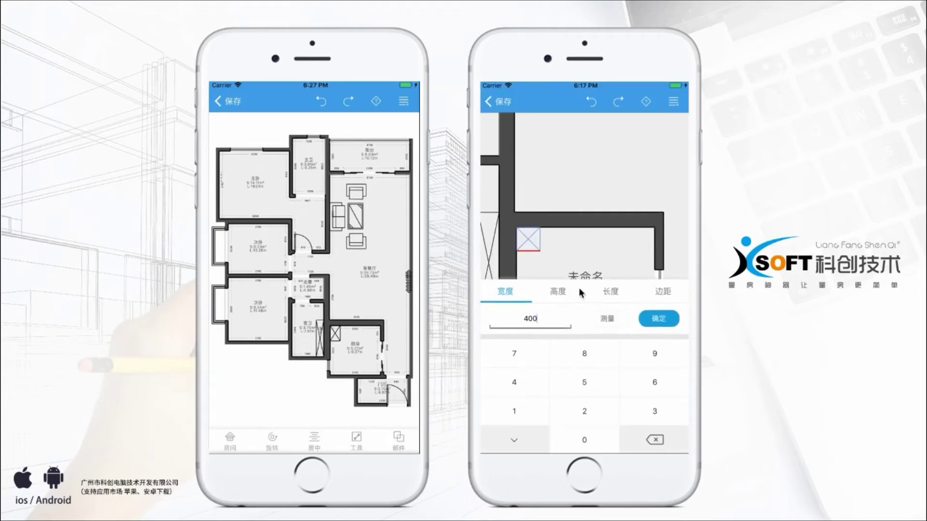
{"action": "left_click", "coordinate": [631, 383]}
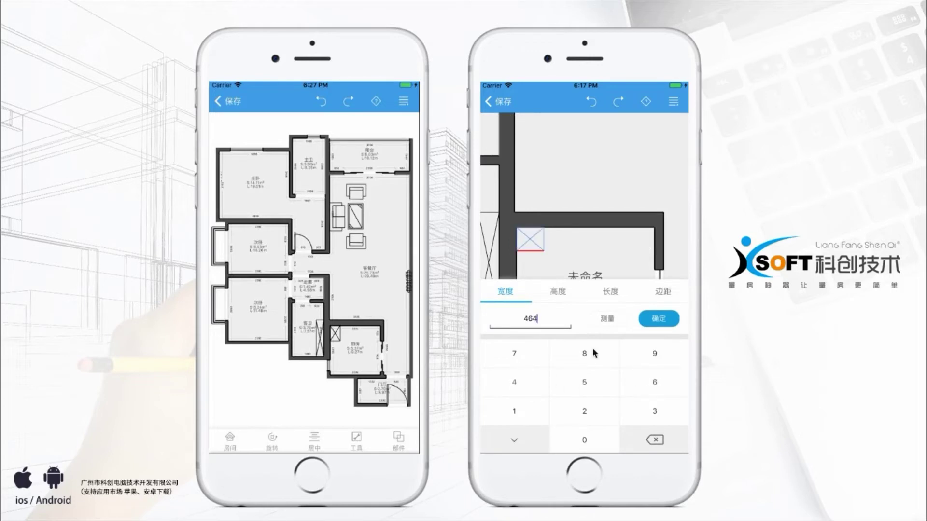
{"action": "left_click", "coordinate": [657, 294]}
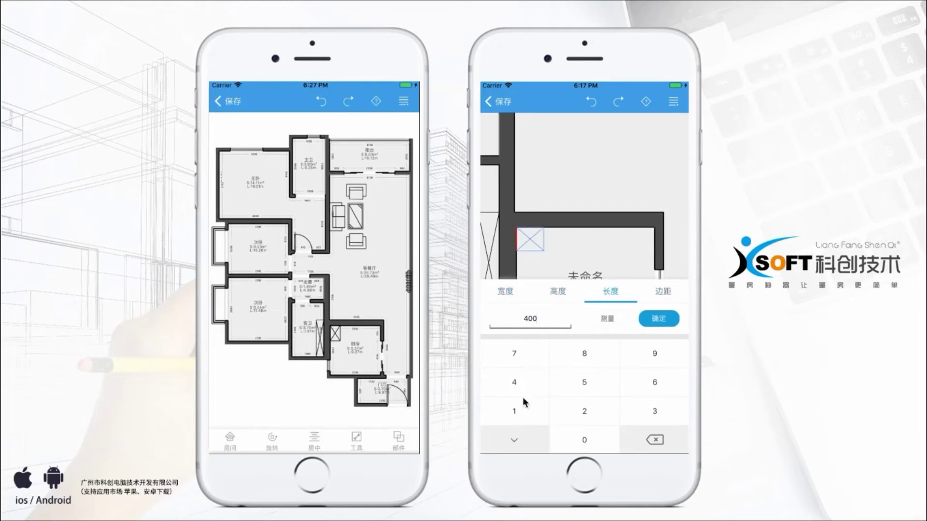
{"action": "left_click", "coordinate": [526, 360]}
{"action": "left_click", "coordinate": [525, 406]}
{"action": "left_click", "coordinate": [663, 294]}
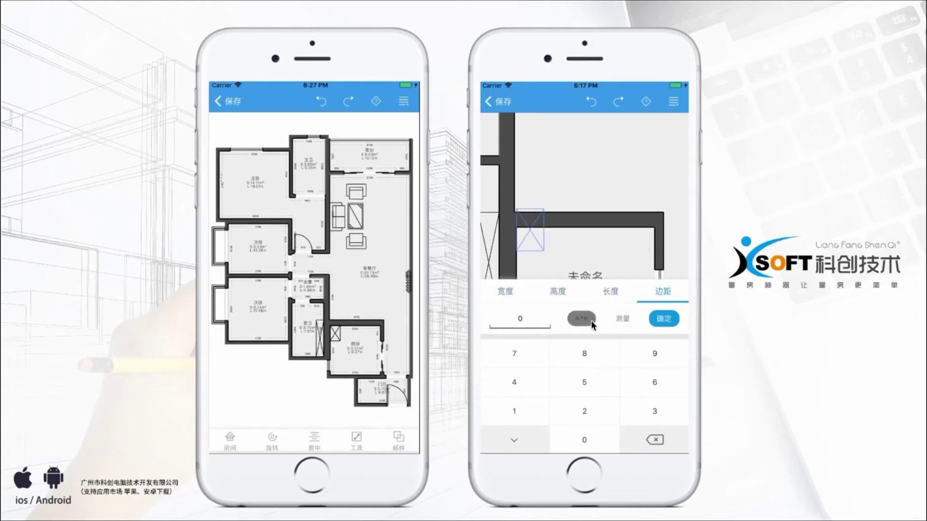
{"action": "left_click", "coordinate": [662, 319]}
{"action": "left_click", "coordinate": [529, 230]}
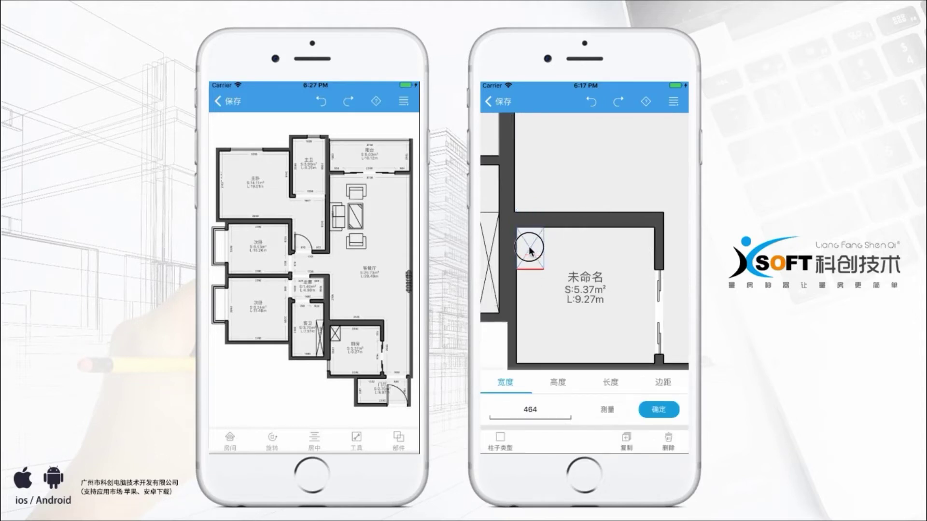
{"action": "left_click", "coordinate": [611, 261]}
{"action": "left_click", "coordinate": [622, 277]}
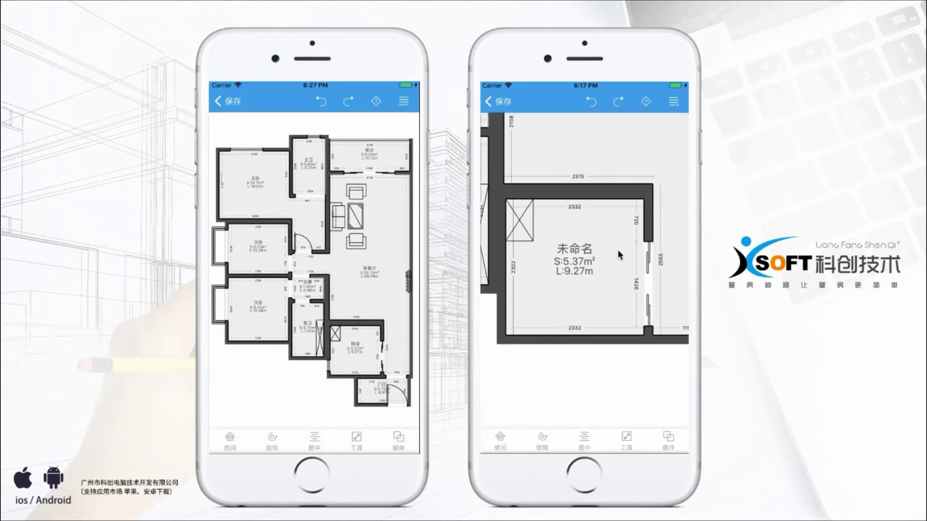
Add a 普通窗 to the 5.37 m² room's left wall and set its 边距
{"action": "left_click", "coordinate": [665, 437]}
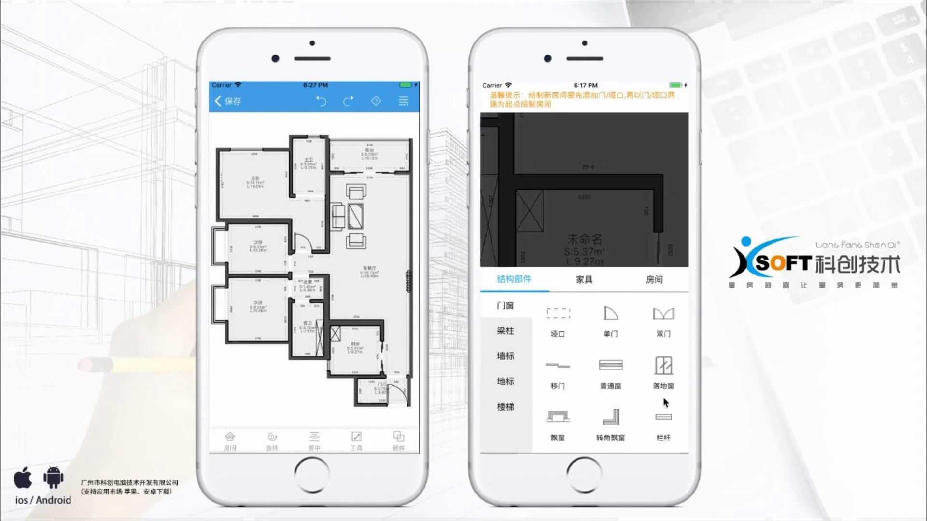
{"action": "left_click", "coordinate": [609, 370]}
{"action": "left_click", "coordinate": [493, 365]}
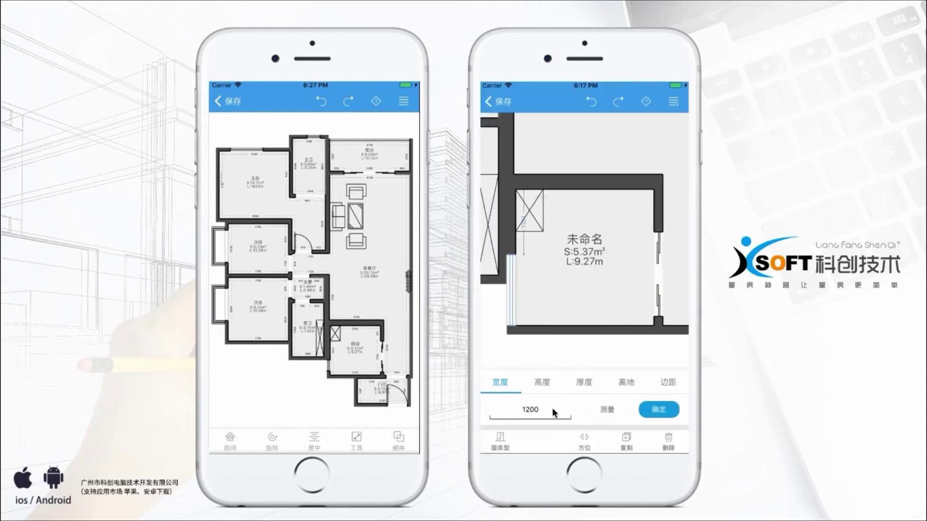
{"action": "left_click", "coordinate": [668, 291]}
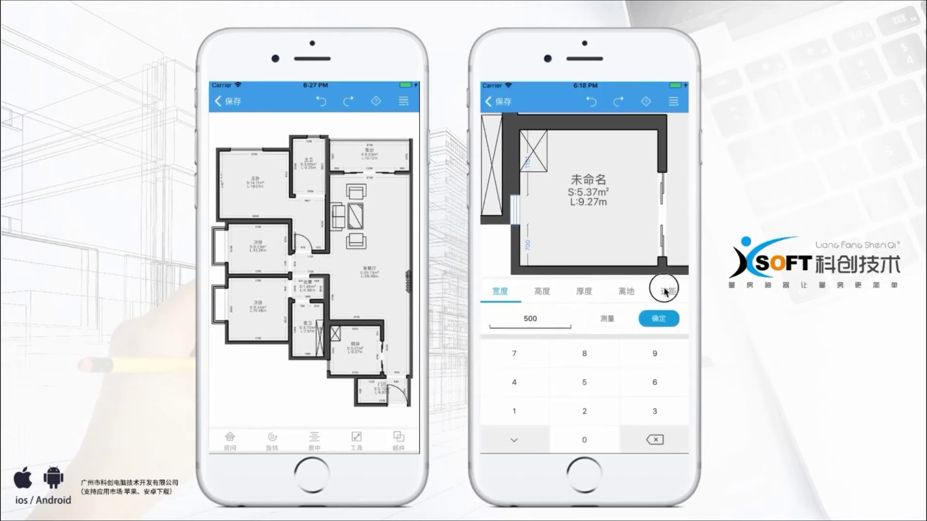
{"action": "left_click", "coordinate": [581, 320]}
{"action": "left_click", "coordinate": [584, 411]}
{"action": "left_click", "coordinate": [584, 440]}
{"action": "left_click", "coordinate": [584, 439]}
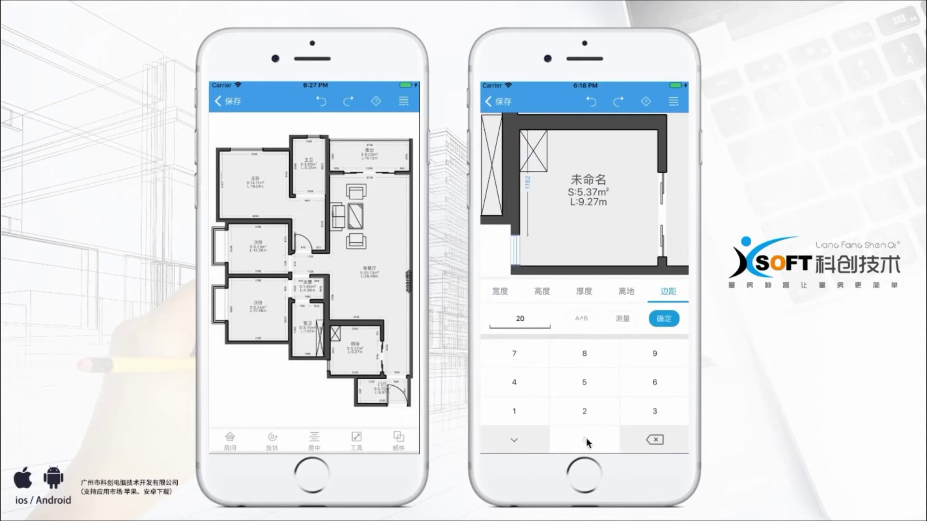
{"action": "left_click", "coordinate": [665, 319]}
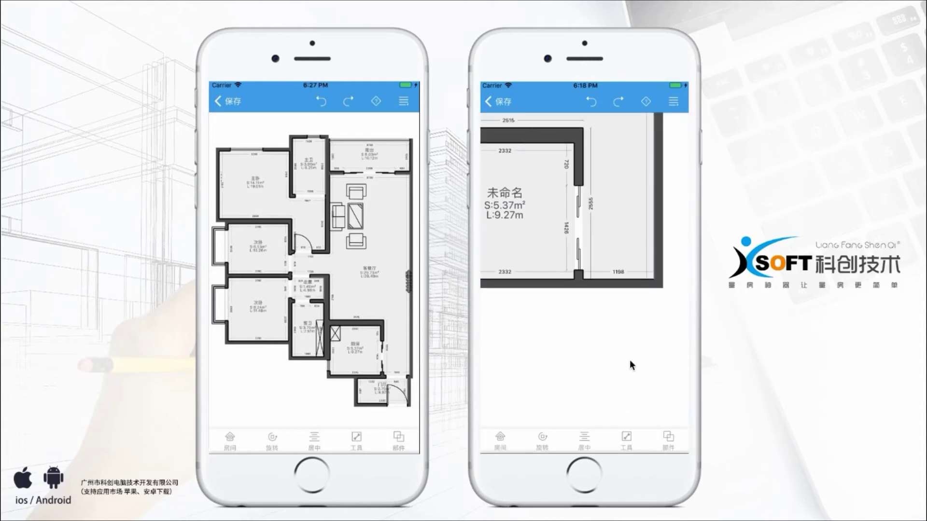
Add a 948-wide door opening on the bottom wall, 边距 10, and draw a room below it
{"action": "left_click_drag", "start_coordinate": [502, 314], "coordinate": [619, 285]}
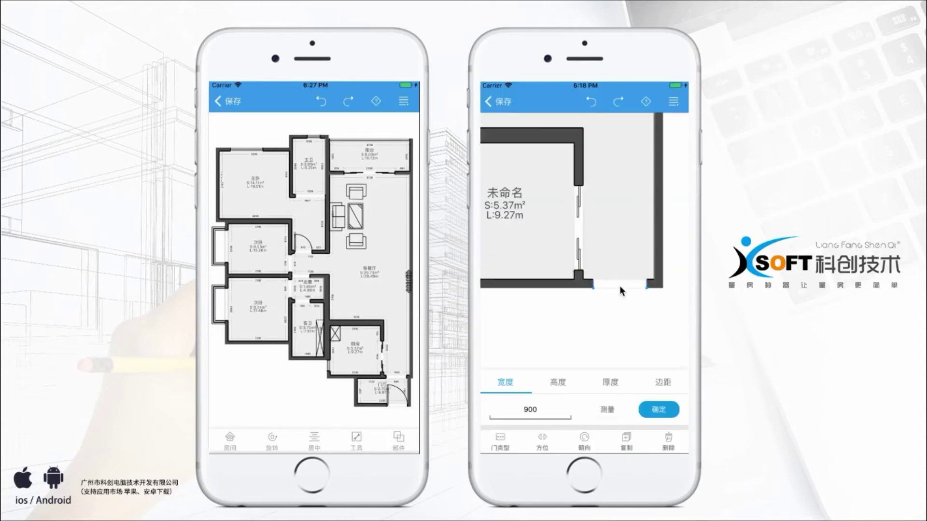
{"action": "left_click", "coordinate": [555, 413]}
{"action": "left_click", "coordinate": [655, 353]}
{"action": "left_click", "coordinate": [514, 382]}
{"action": "left_click", "coordinate": [584, 354]}
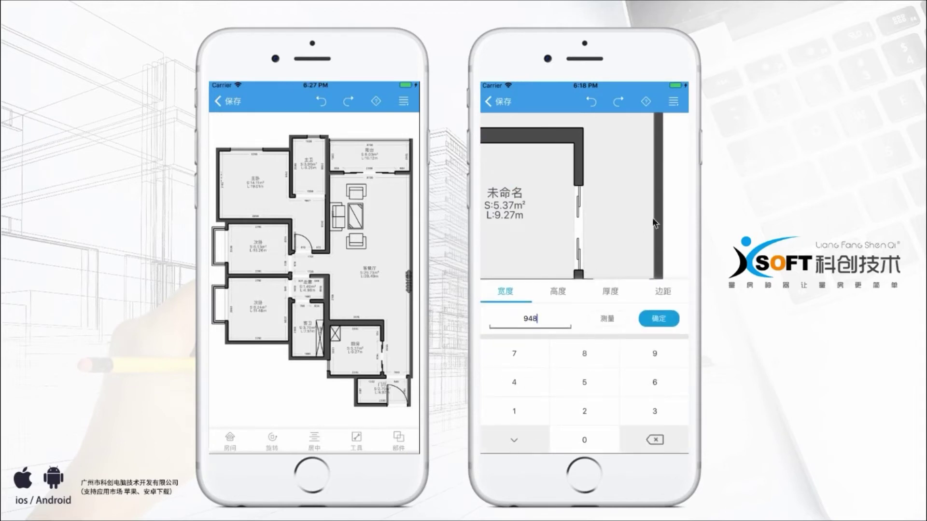
{"action": "left_click_drag", "start_coordinate": [671, 224], "coordinate": [677, 155]}
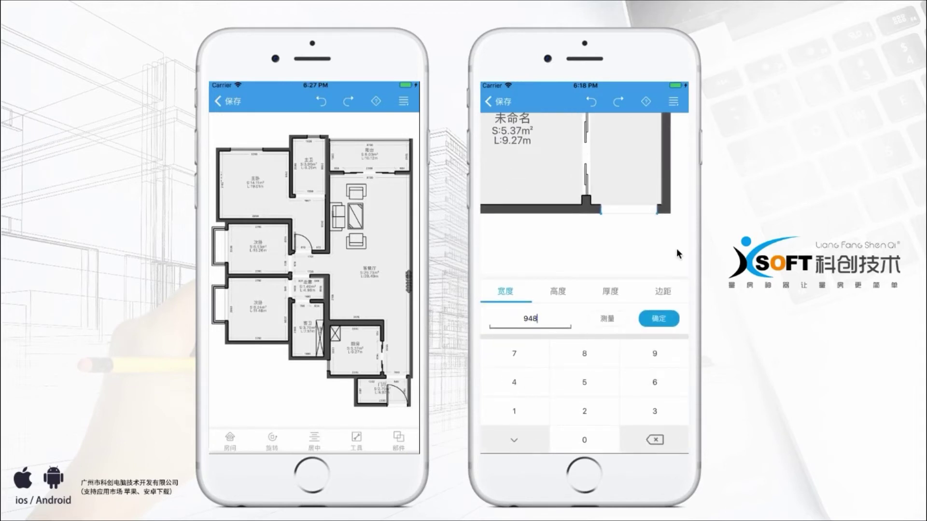
{"action": "left_click", "coordinate": [659, 294]}
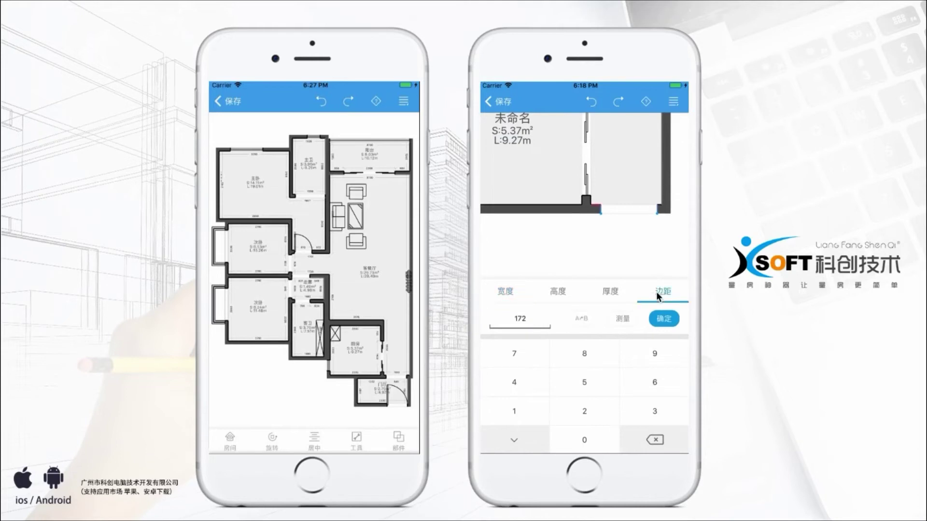
{"action": "left_click", "coordinate": [524, 412]}
{"action": "left_click", "coordinate": [584, 440]}
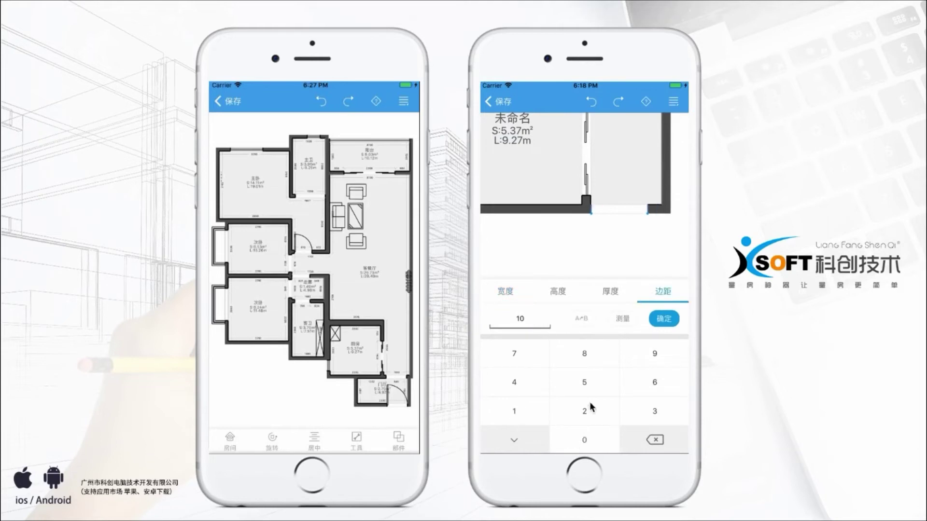
{"action": "left_click", "coordinate": [676, 317]}
{"action": "mouse_move", "coordinate": [549, 227]}
{"action": "left_mouse_down"}
{"action": "mouse_move", "coordinate": [506, 227]}
{"action": "mouse_move", "coordinate": [501, 311]}
{"action": "mouse_move", "coordinate": [675, 294]}
{"action": "mouse_move", "coordinate": [666, 235]}
{"action": "left_mouse_up"}
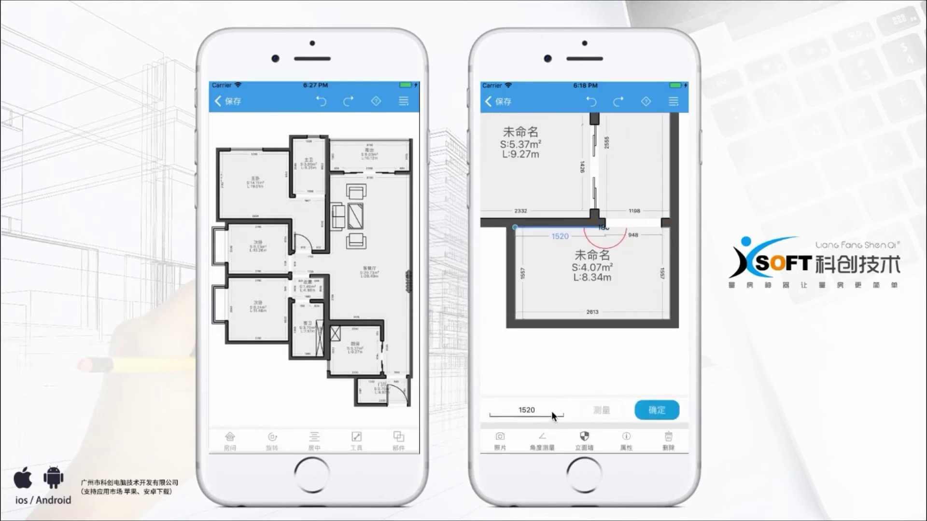
Set the new room's wall lengths to 1332, 1157 and 2330
{"action": "left_click", "coordinate": [553, 416]}
{"action": "left_click", "coordinate": [514, 411]}
{"action": "left_click", "coordinate": [655, 411]}
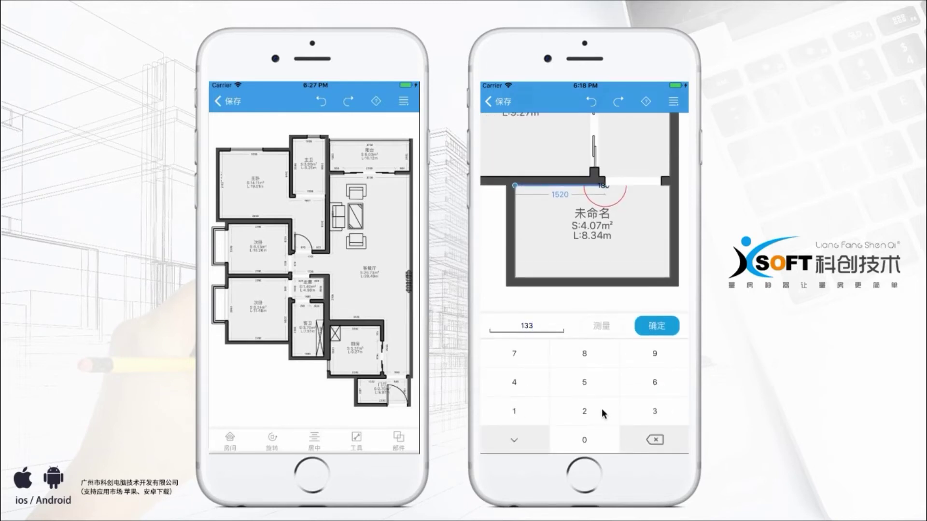
{"action": "left_click", "coordinate": [657, 326]}
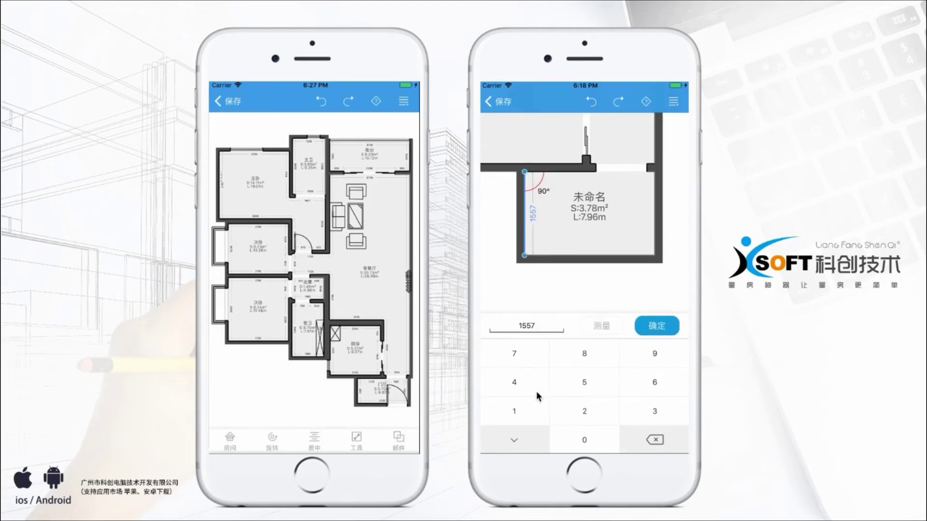
{"action": "left_click", "coordinate": [568, 374]}
{"action": "left_click", "coordinate": [514, 353]}
{"action": "left_click", "coordinate": [656, 326]}
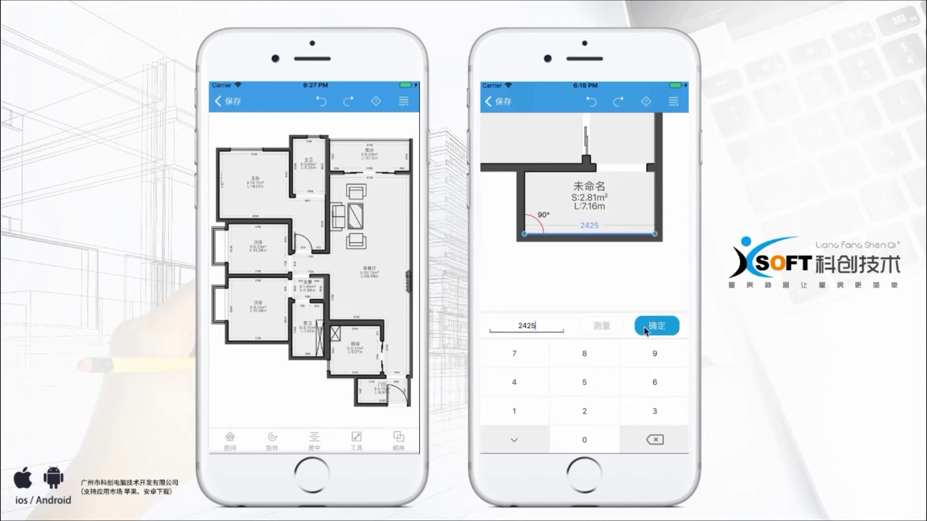
{"action": "left_click", "coordinate": [597, 412]}
{"action": "left_click", "coordinate": [664, 329]}
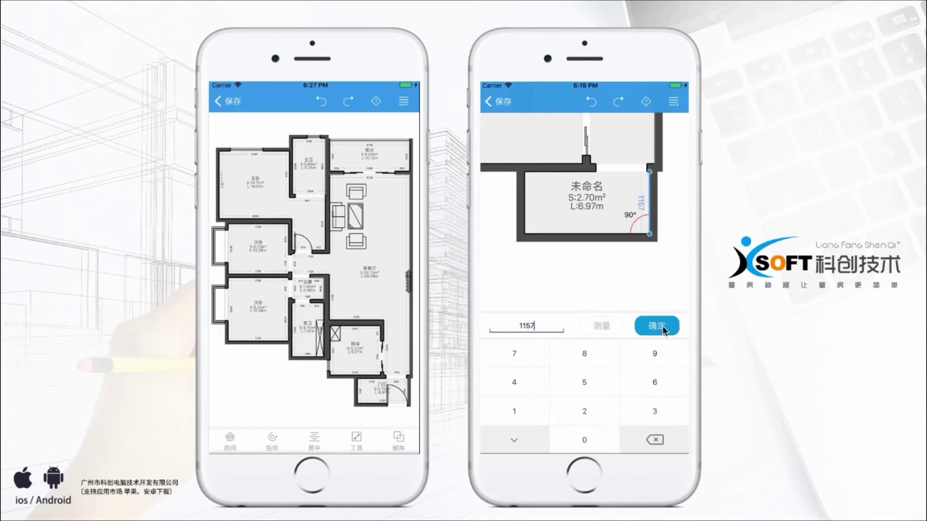
{"action": "left_click", "coordinate": [664, 330]}
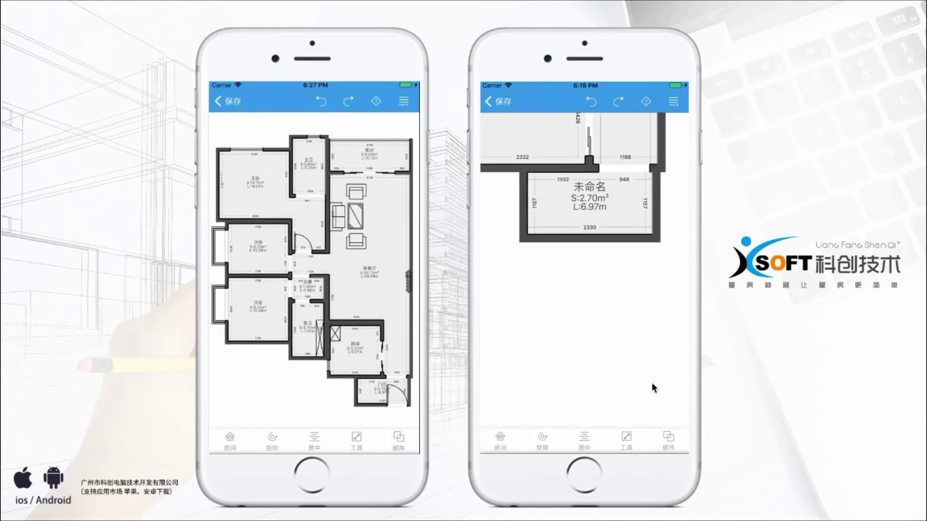
Add a 单门 on the room's bottom wall with 宽度 945 and 边距 1377
{"action": "left_click", "coordinate": [671, 440]}
{"action": "left_click", "coordinate": [608, 324]}
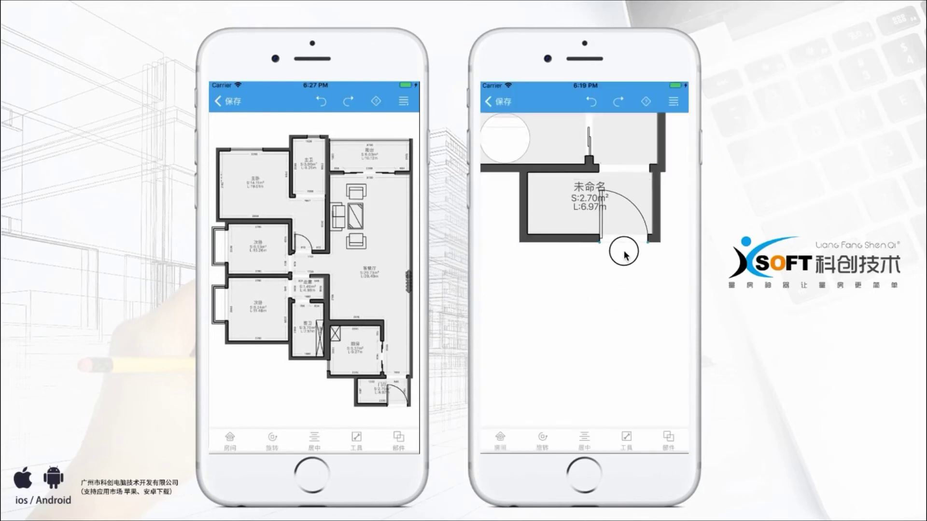
{"action": "left_click", "coordinate": [618, 253]}
{"action": "type", "text": "94"}
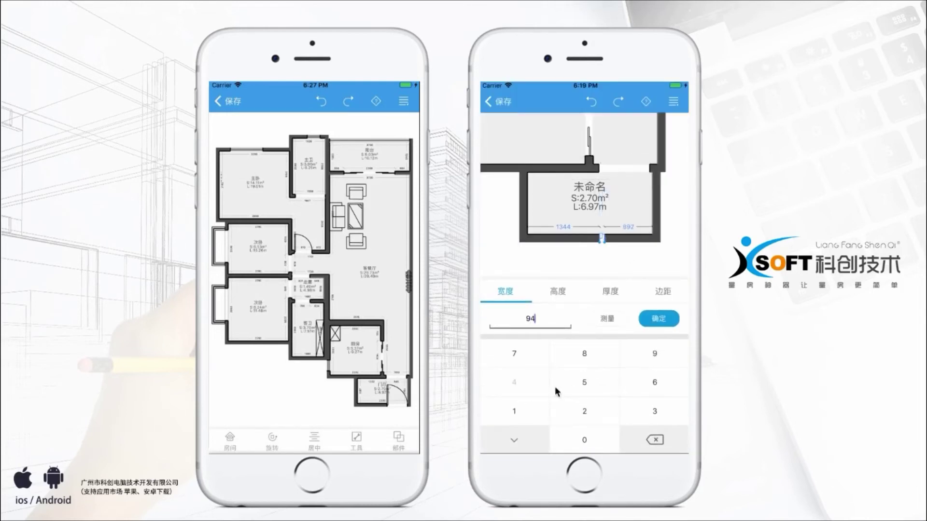
{"action": "left_click", "coordinate": [585, 377]}
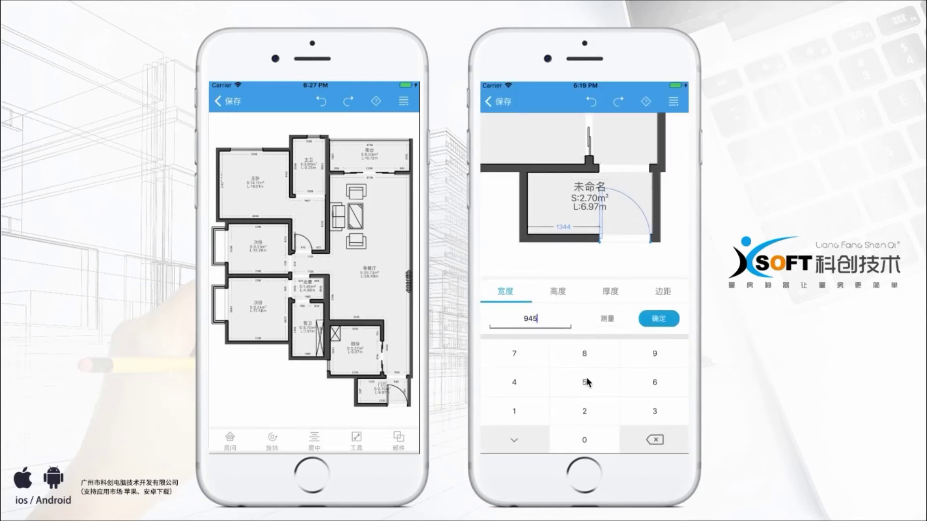
{"action": "left_click", "coordinate": [663, 294]}
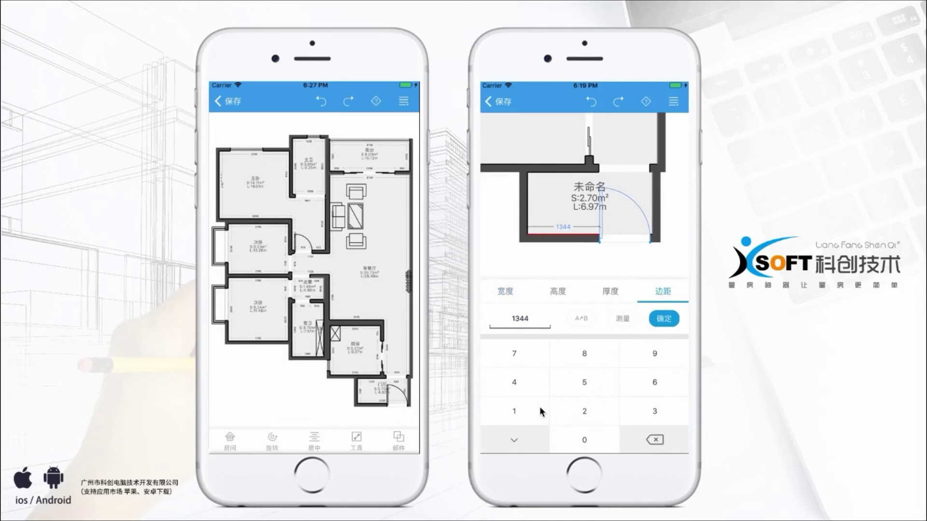
{"action": "type", "text": "1377"}
{"action": "left_click", "coordinate": [661, 319]}
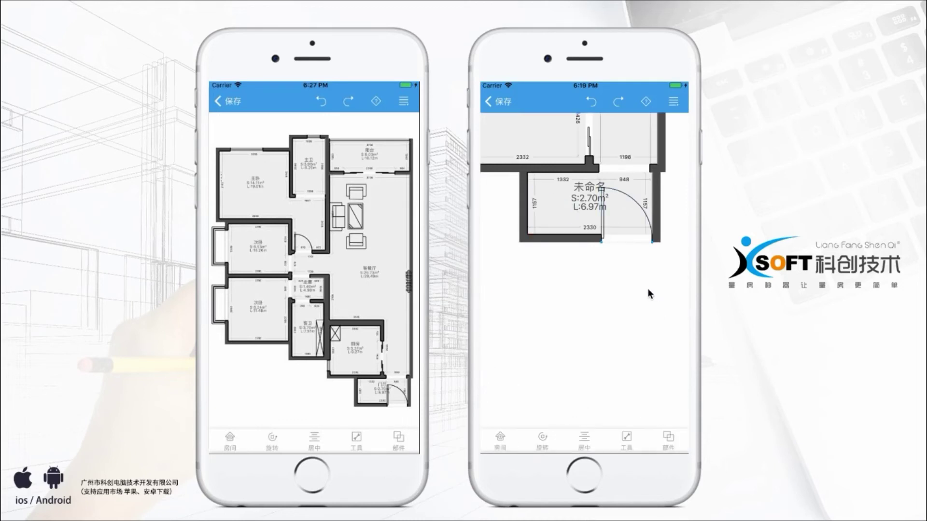
{"action": "left_click", "coordinate": [586, 440]}
Place a 双位沙发 from 家具 > 客餐厅 into the living room and rotate it
{"action": "left_click_drag", "start_coordinate": [574, 408], "coordinate": [570, 402]}
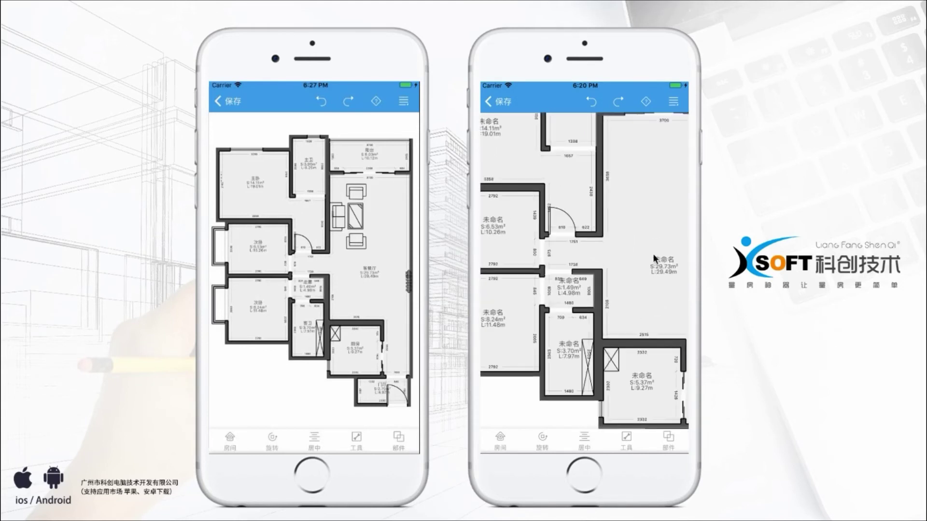
{"action": "left_click_drag", "start_coordinate": [585, 436], "coordinate": [533, 368]}
{"action": "left_click", "coordinate": [669, 437]}
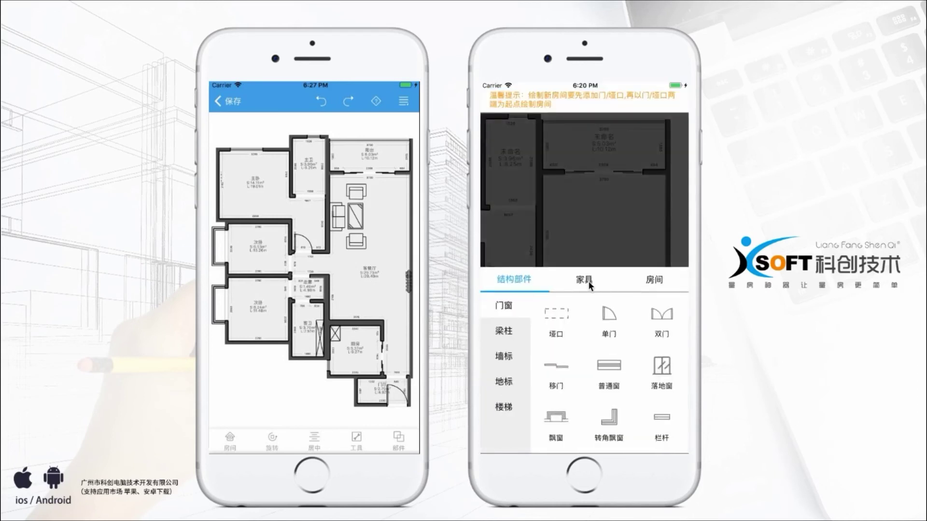
{"action": "left_click", "coordinate": [585, 280]}
{"action": "left_click", "coordinate": [507, 331]}
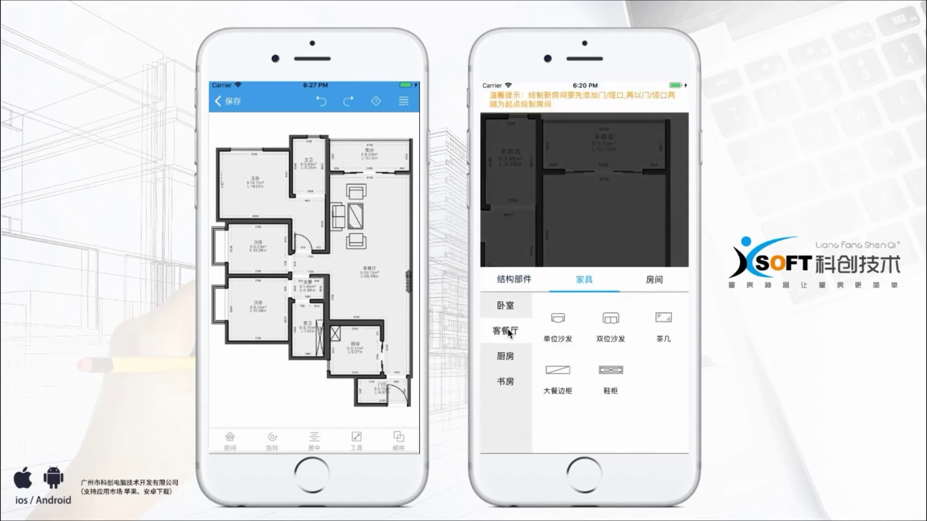
{"action": "left_click", "coordinate": [613, 322]}
{"action": "mouse_move", "coordinate": [596, 304]}
{"action": "left_mouse_down"}
{"action": "mouse_move", "coordinate": [608, 263]}
{"action": "mouse_move", "coordinate": [601, 246]}
{"action": "left_mouse_up"}
{"action": "left_click", "coordinate": [602, 305]}
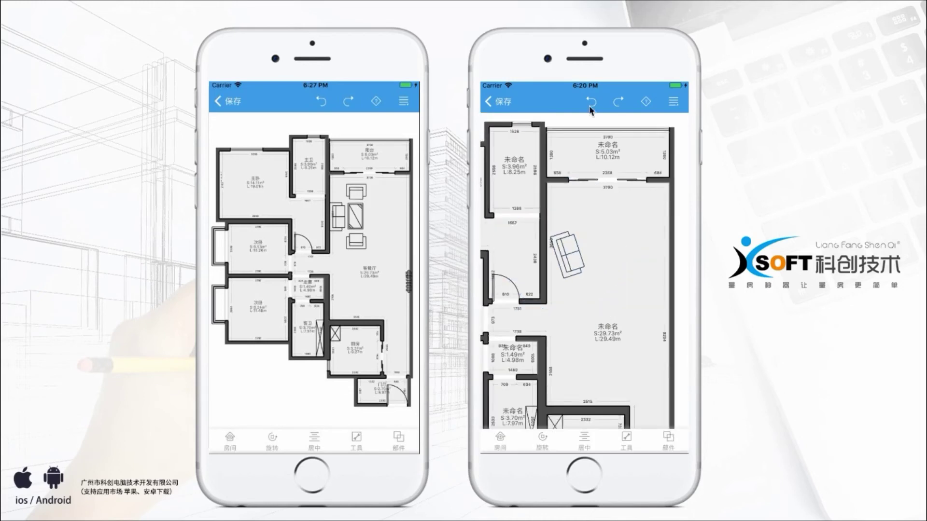
{"action": "left_click", "coordinate": [588, 441]}
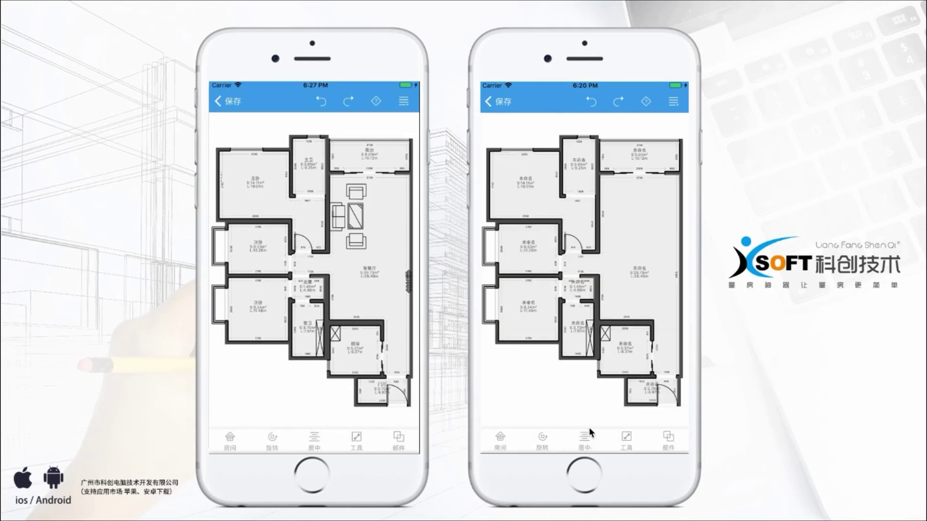
Place the 双位沙发 upright against the living room's left wall and confirm its 边距
{"action": "left_click_drag", "start_coordinate": [596, 283], "coordinate": [647, 277], "text": "alt"}
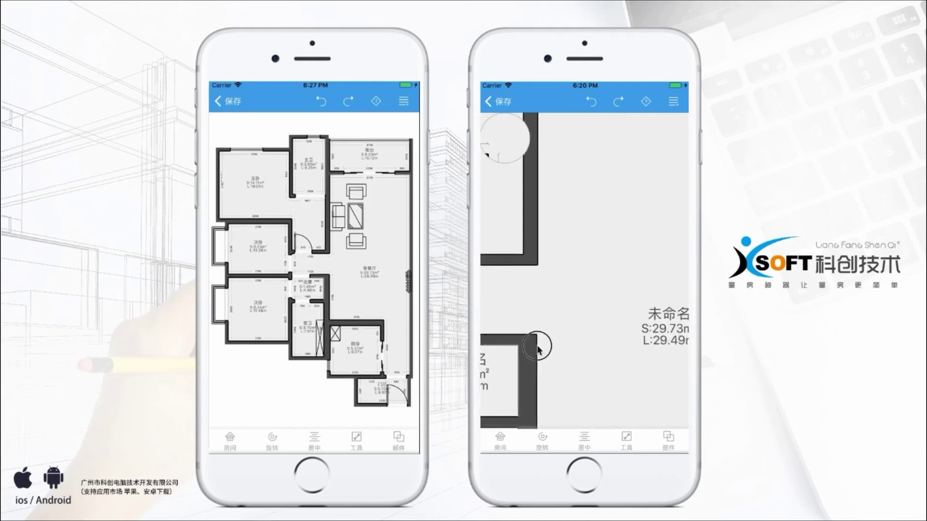
{"action": "left_click_drag", "start_coordinate": [595, 296], "coordinate": [662, 410]}
{"action": "left_click", "coordinate": [668, 440]}
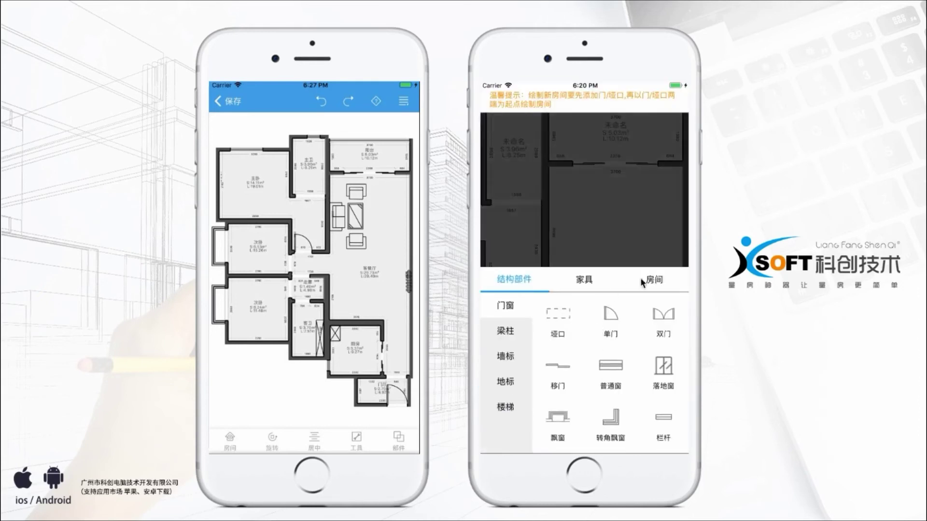
{"action": "left_click", "coordinate": [584, 280]}
{"action": "left_click", "coordinate": [505, 330]}
{"action": "left_click_drag", "start_coordinate": [557, 321], "coordinate": [569, 239]}
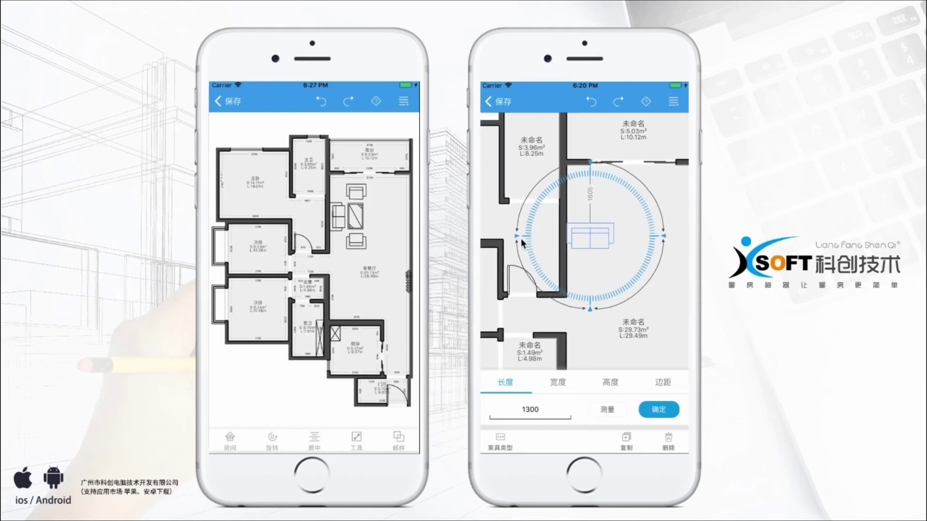
{"action": "left_click_drag", "start_coordinate": [522, 243], "coordinate": [588, 299]}
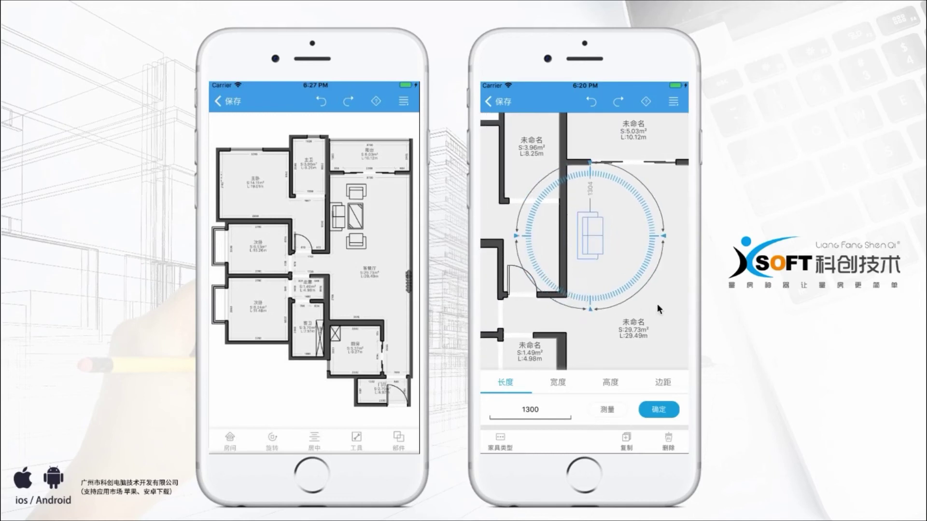
{"action": "left_click", "coordinate": [662, 383]}
{"action": "left_click", "coordinate": [534, 410]}
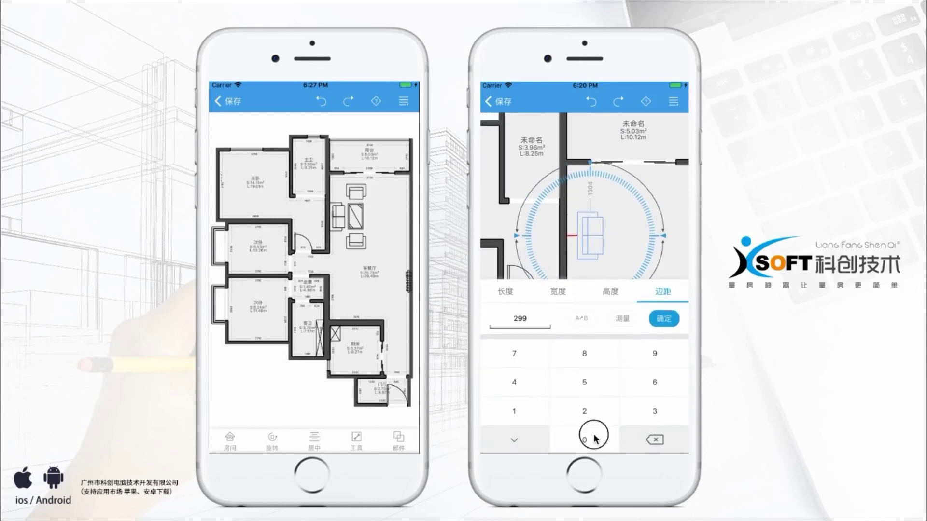
{"action": "left_click", "coordinate": [661, 320]}
{"action": "left_click", "coordinate": [624, 441]}
Place a 单位沙发 horizontally along the living room's top and set its wall 边距
{"action": "left_click", "coordinate": [583, 280]}
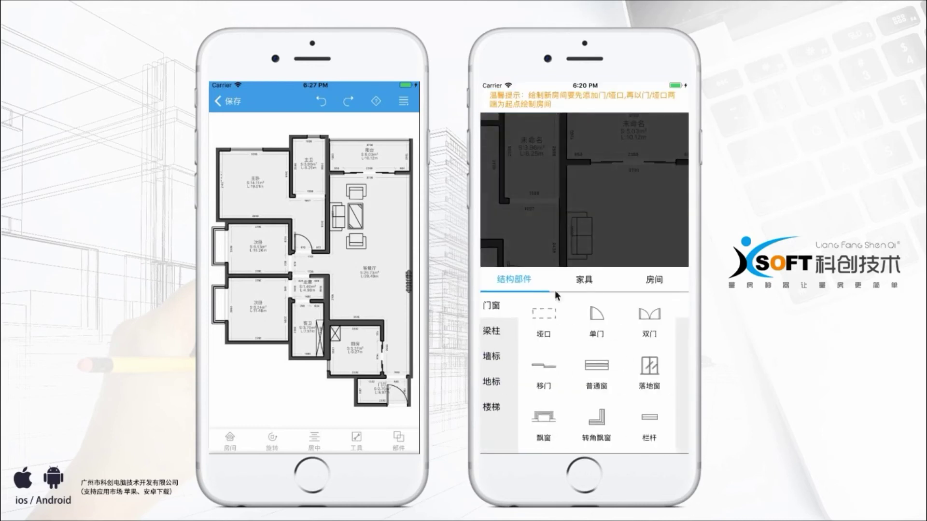
{"action": "left_click", "coordinate": [558, 319]}
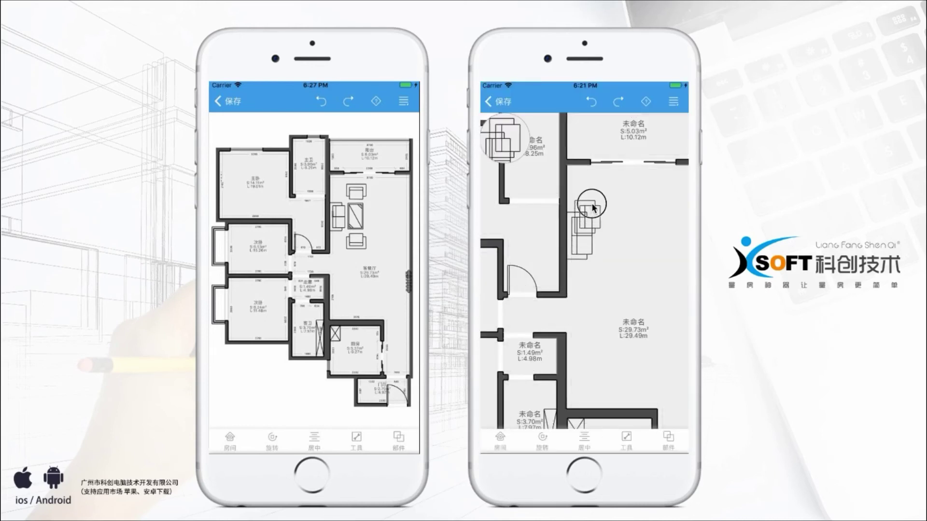
{"action": "left_click_drag", "start_coordinate": [596, 196], "coordinate": [599, 191]}
{"action": "left_click_drag", "start_coordinate": [674, 207], "coordinate": [603, 248]}
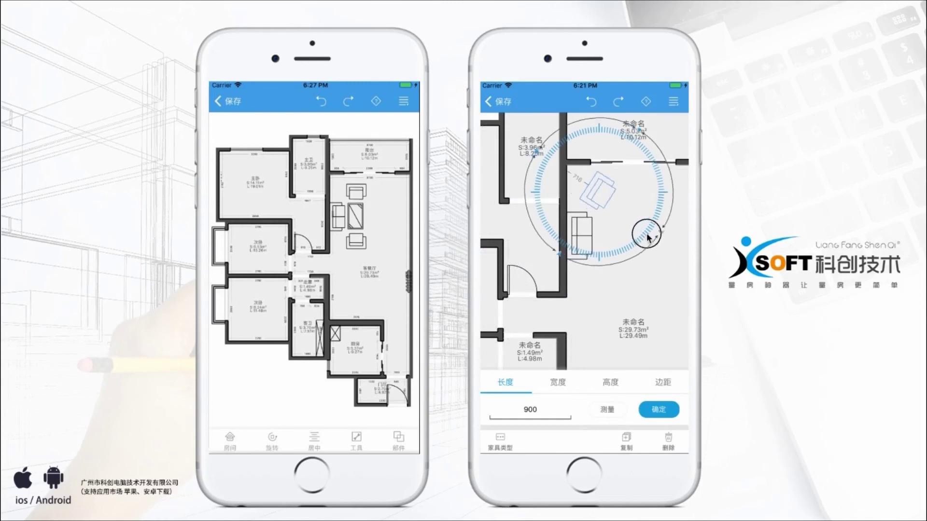
{"action": "left_click", "coordinate": [662, 382]}
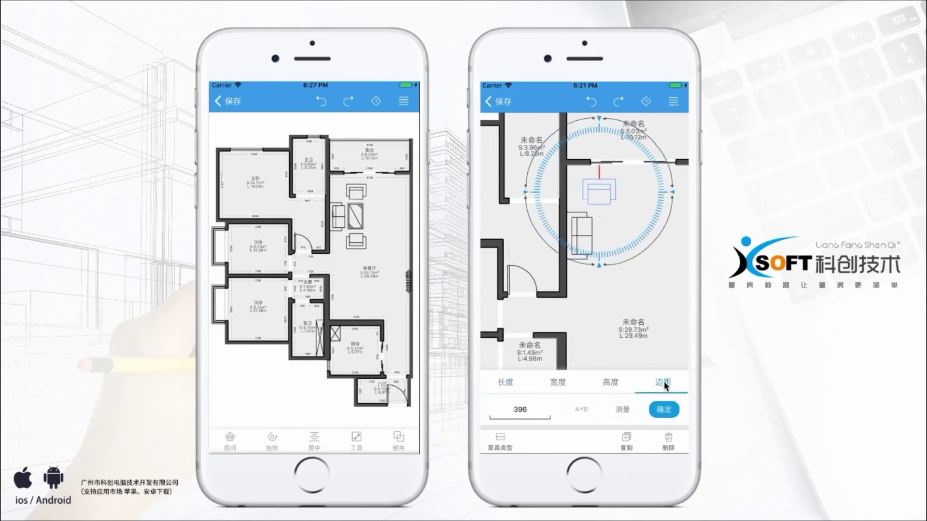
{"action": "left_click", "coordinate": [581, 410]}
{"action": "left_click", "coordinate": [520, 409]}
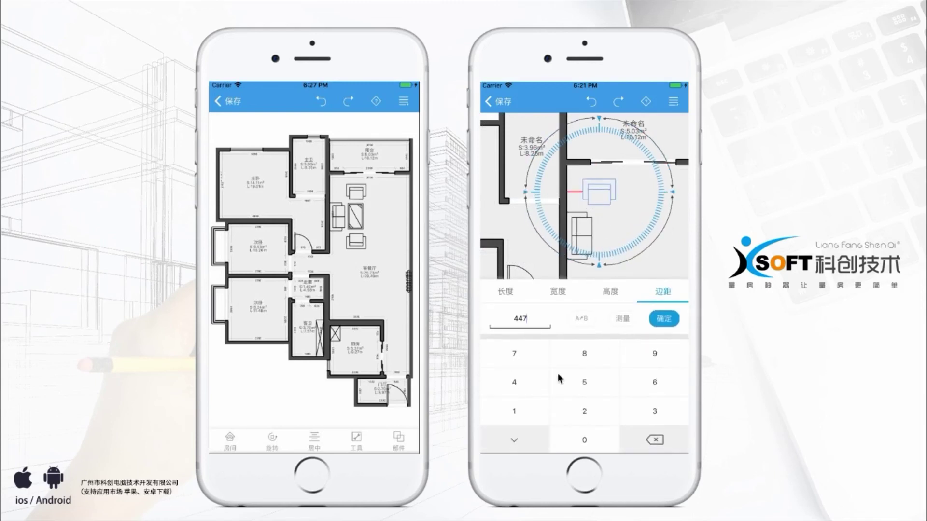
{"action": "left_click", "coordinate": [665, 321]}
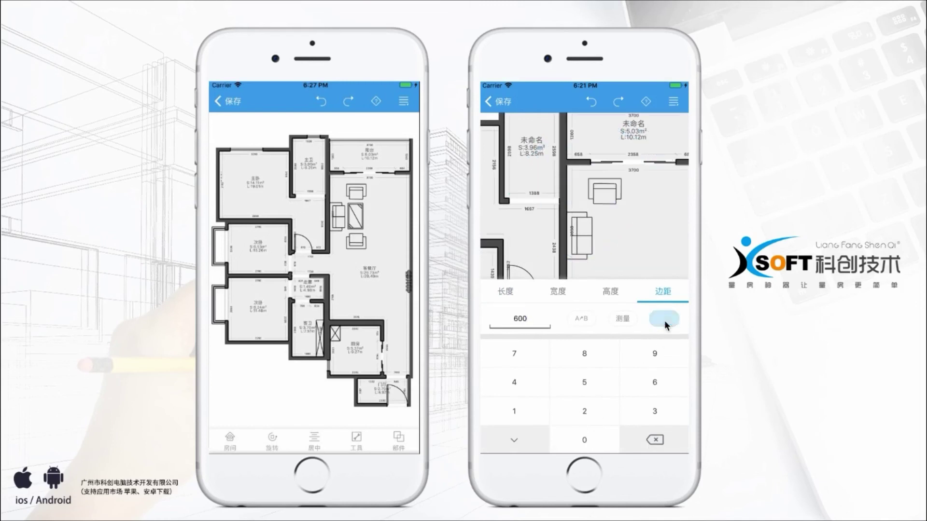
Add a 茶几 in front of the sofa, rotated vertical
{"action": "left_click", "coordinate": [668, 442]}
{"action": "left_click", "coordinate": [584, 280]}
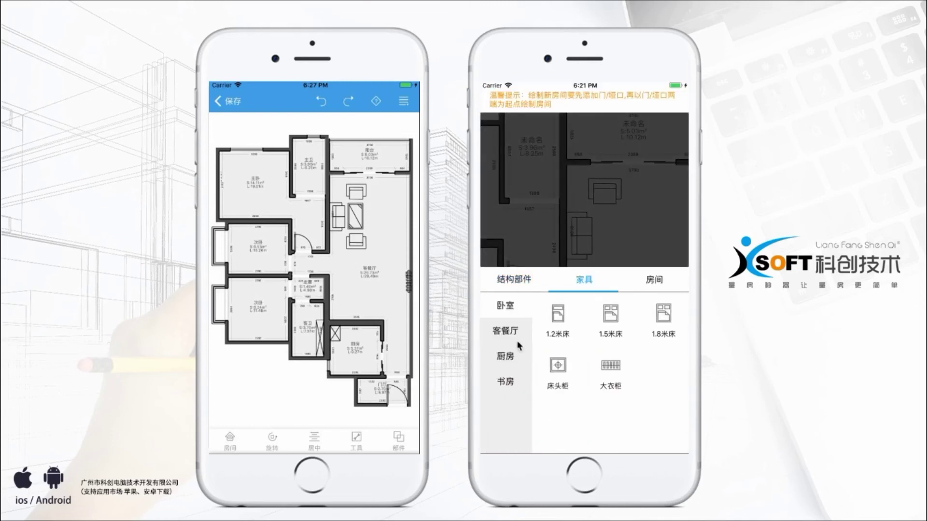
{"action": "left_click", "coordinate": [504, 331]}
{"action": "left_click", "coordinate": [650, 302]}
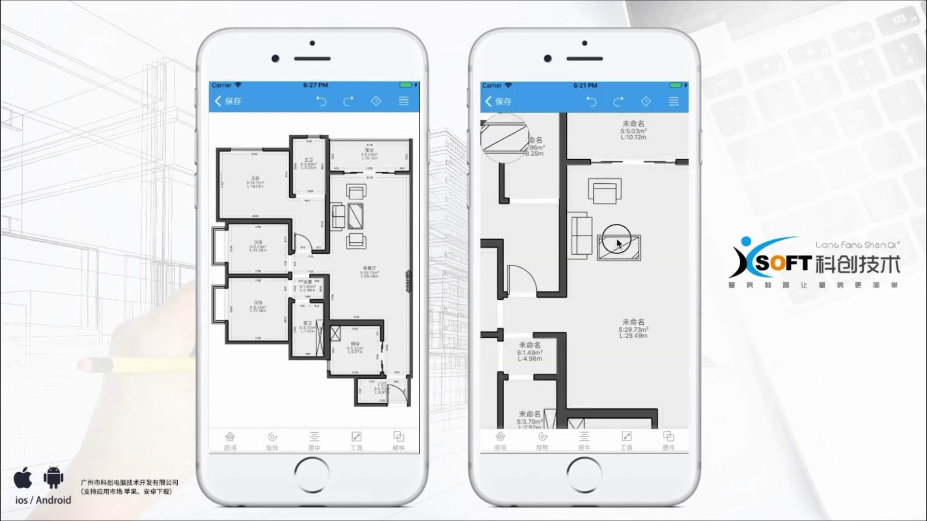
{"action": "left_click_drag", "start_coordinate": [669, 252], "coordinate": [598, 309]}
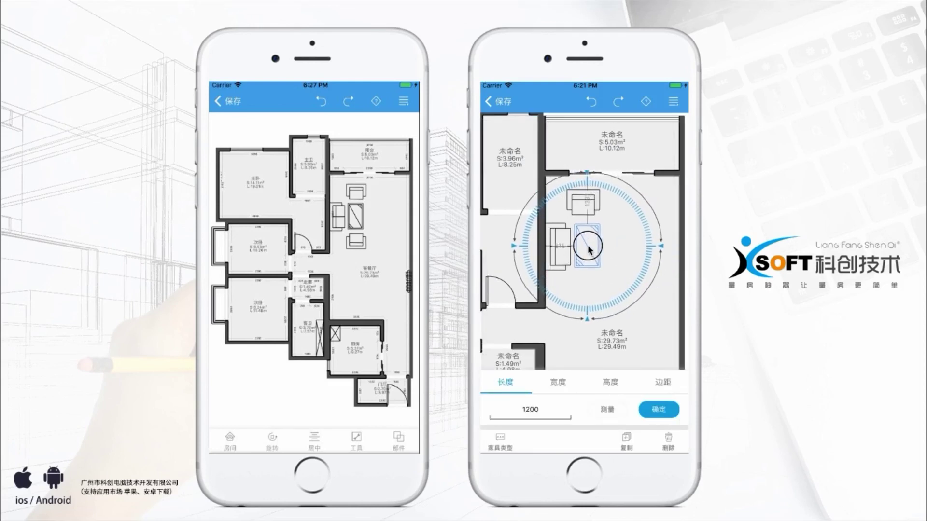
{"action": "left_click", "coordinate": [618, 237]}
{"action": "left_click", "coordinate": [587, 209]}
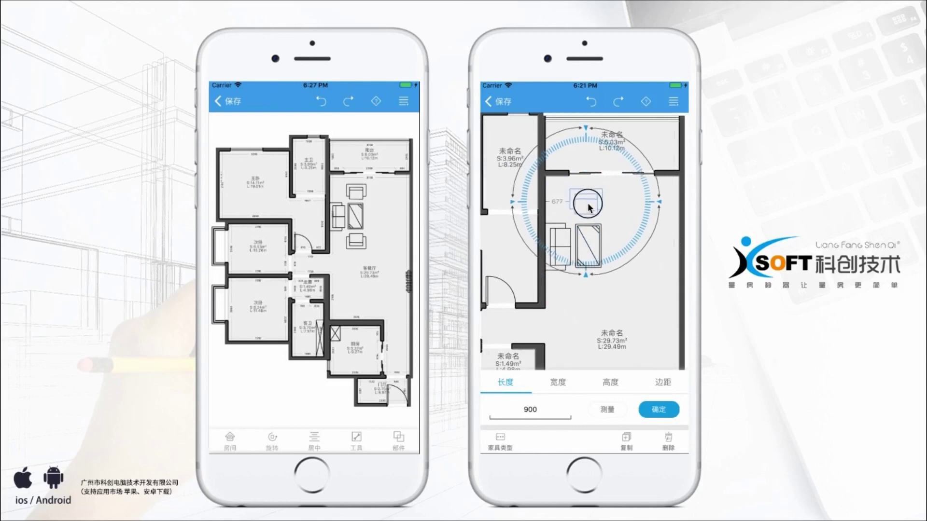
{"action": "left_click", "coordinate": [650, 274]}
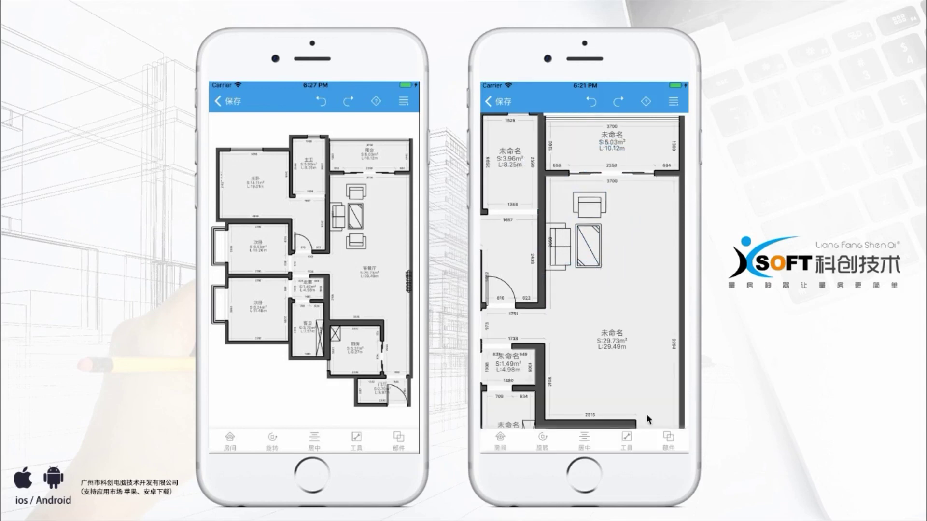
{"action": "left_click", "coordinate": [668, 440]}
{"action": "left_click", "coordinate": [592, 285]}
Place a second 单位沙发 below the 茶几, rotated to face the coffee table
{"action": "left_click", "coordinate": [505, 331]}
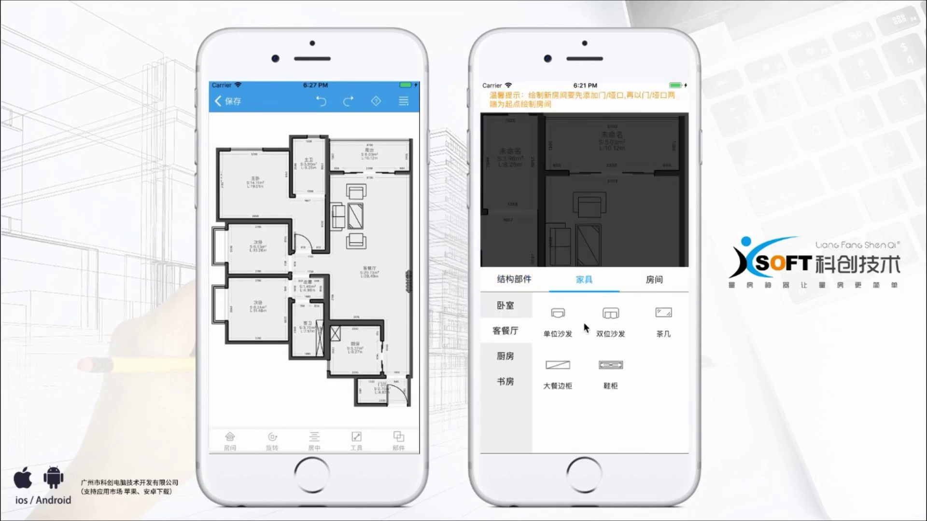
{"action": "left_click_drag", "start_coordinate": [557, 314], "coordinate": [582, 303]}
{"action": "left_click", "coordinate": [582, 303]}
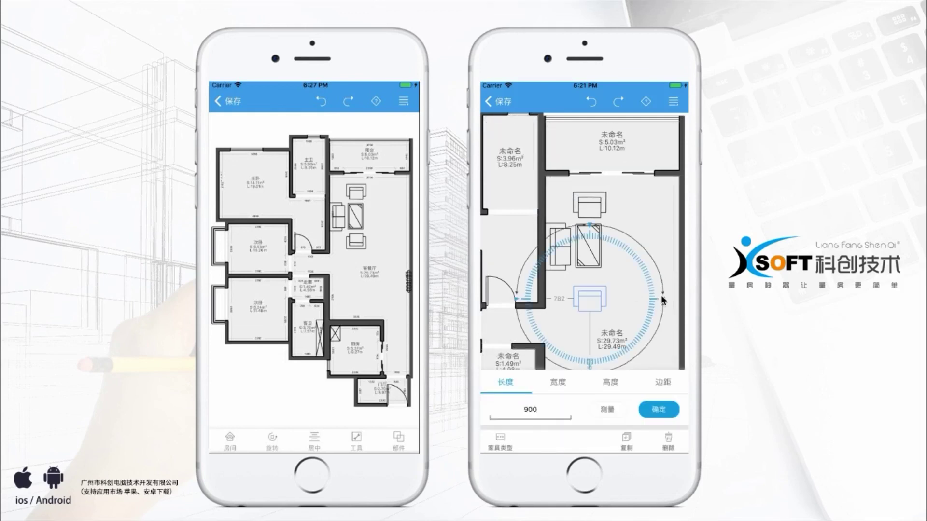
{"action": "mouse_move", "coordinate": [661, 309]}
{"action": "left_mouse_down"}
{"action": "mouse_move", "coordinate": [612, 349]}
{"action": "mouse_move", "coordinate": [602, 300]}
{"action": "mouse_move", "coordinate": [591, 298]}
{"action": "left_mouse_up"}
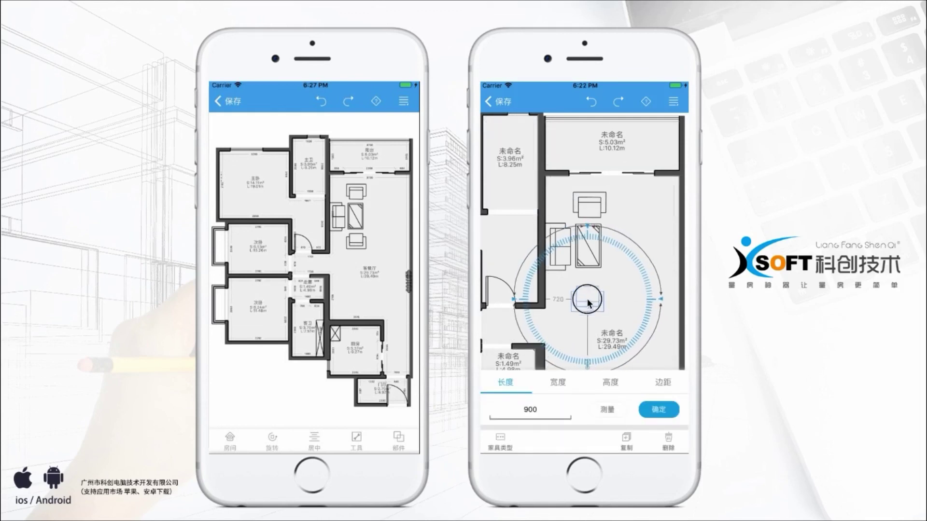
{"action": "left_click", "coordinate": [669, 336]}
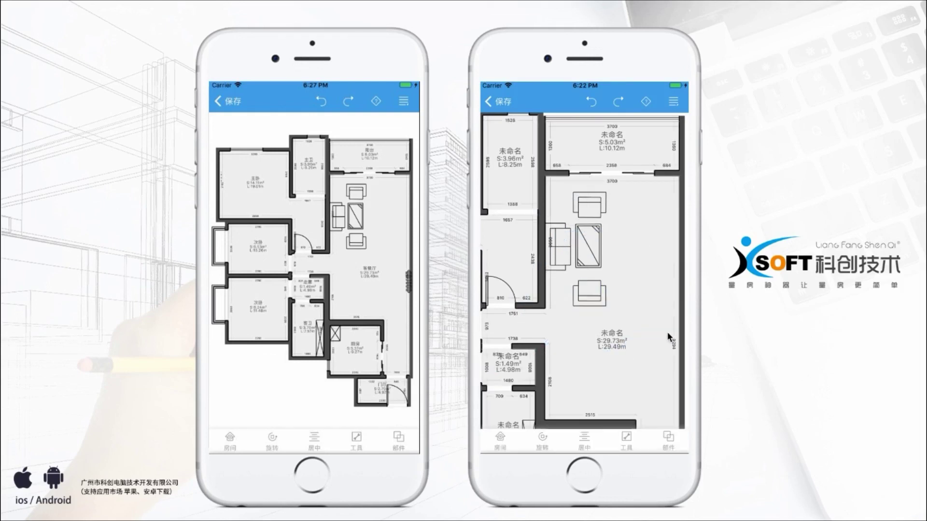
Deselect the armchair and fit the whole floor plan in view with 居中
{"action": "left_click", "coordinate": [670, 440]}
{"action": "left_click", "coordinate": [635, 247]}
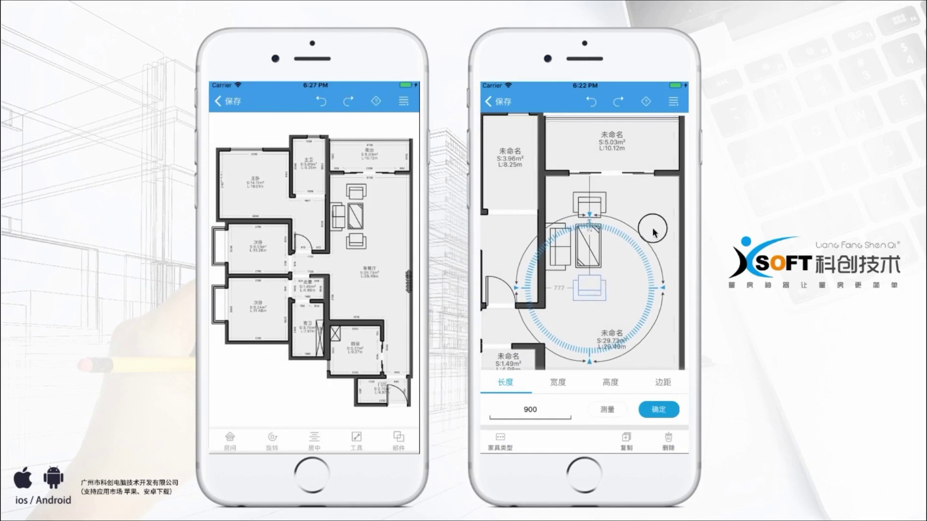
{"action": "left_click", "coordinate": [659, 409]}
{"action": "left_click", "coordinate": [656, 433]}
{"action": "left_click", "coordinate": [584, 283]}
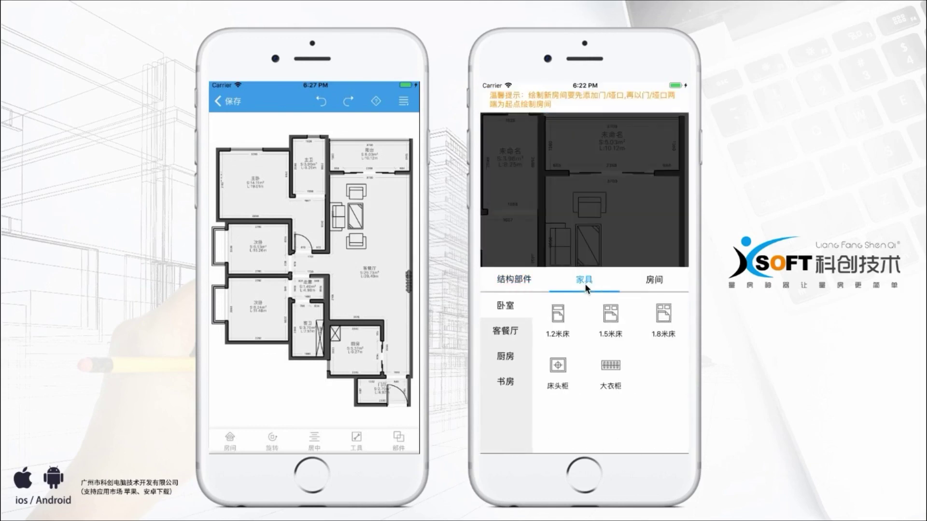
{"action": "left_click", "coordinate": [506, 330]}
{"action": "left_click", "coordinate": [633, 242]}
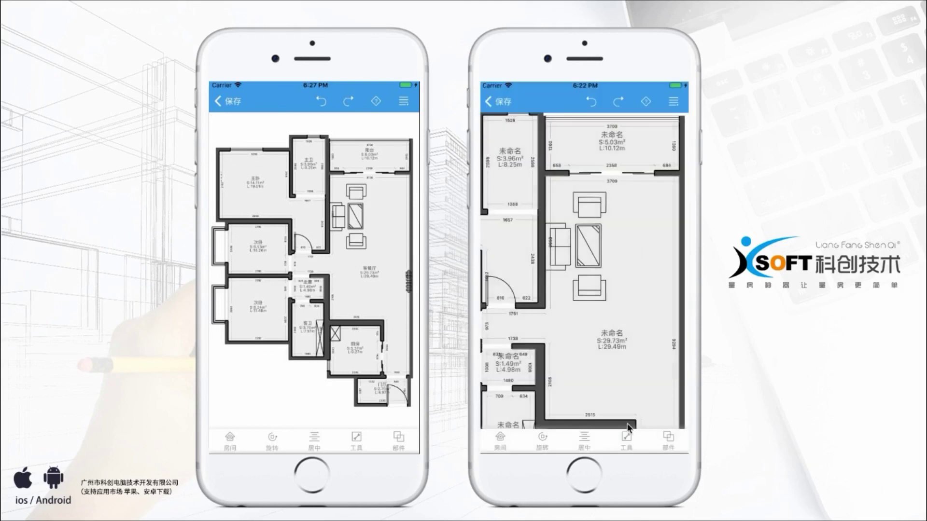
{"action": "left_click", "coordinate": [590, 440]}
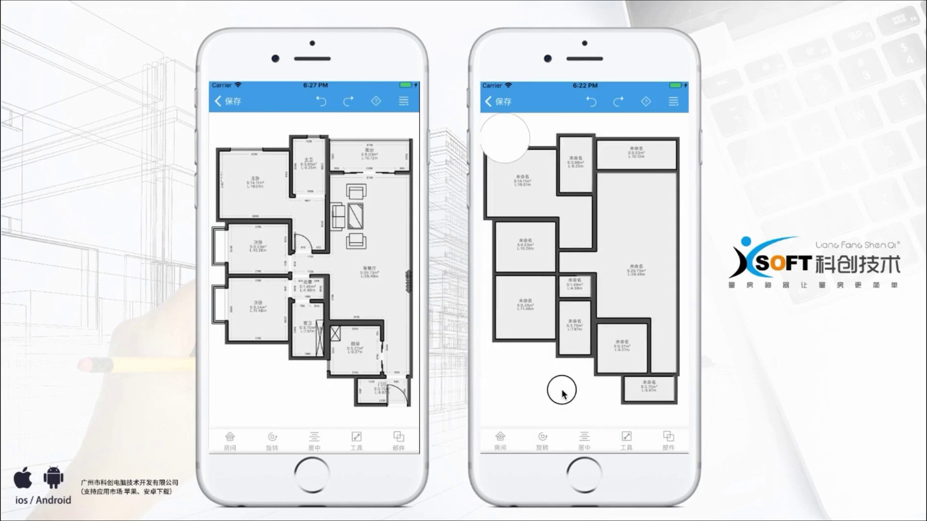